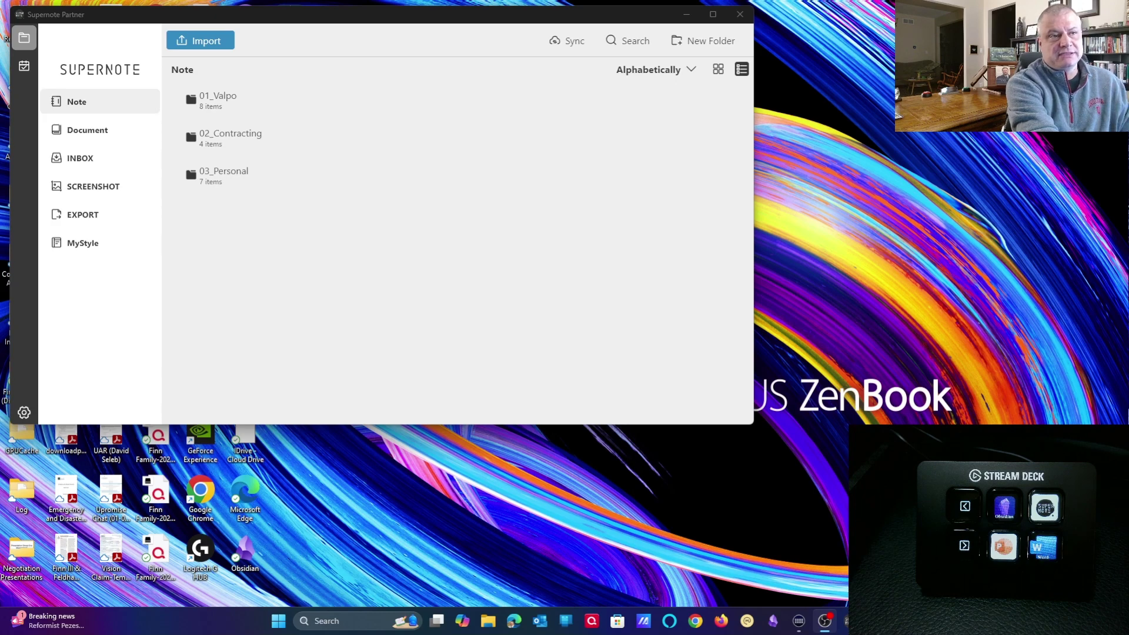
Close Supernote Partner, then close Word with Alt+F4, revealing the Obsidian graph view
left_click(740, 14)
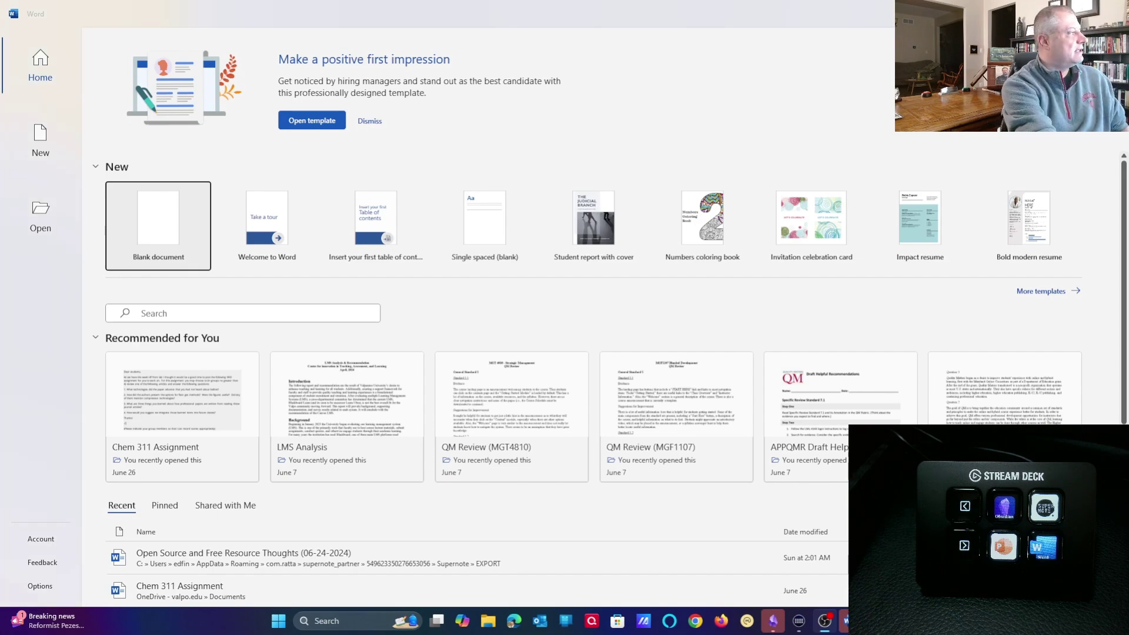
key("alt+F4")
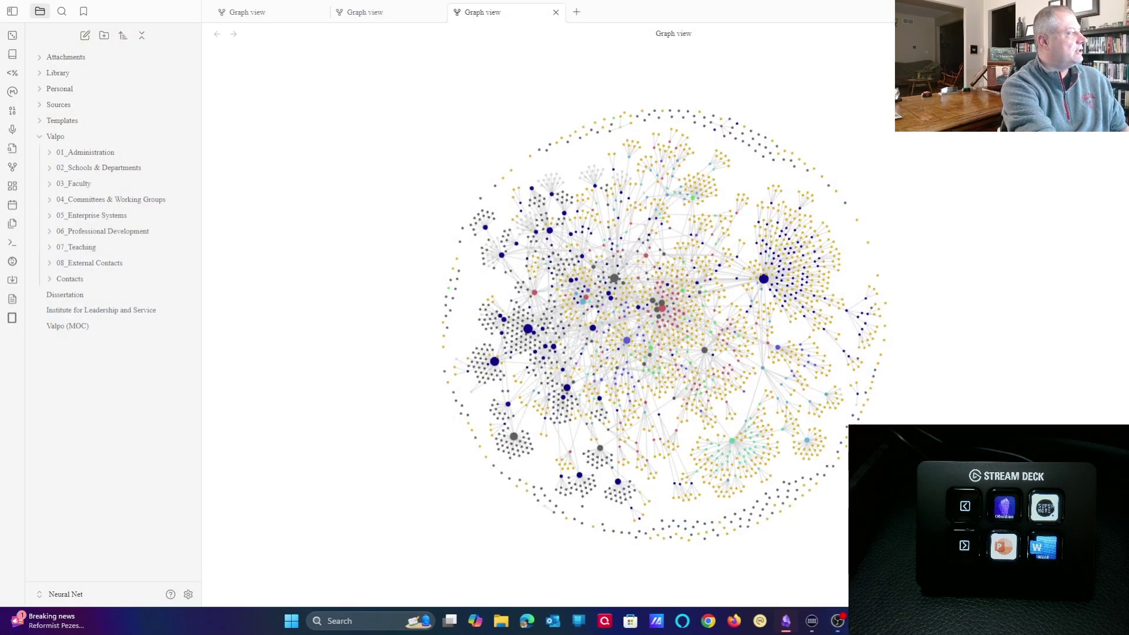
Close the Obsidian graph view window with Alt+F4
key("alt+F4")
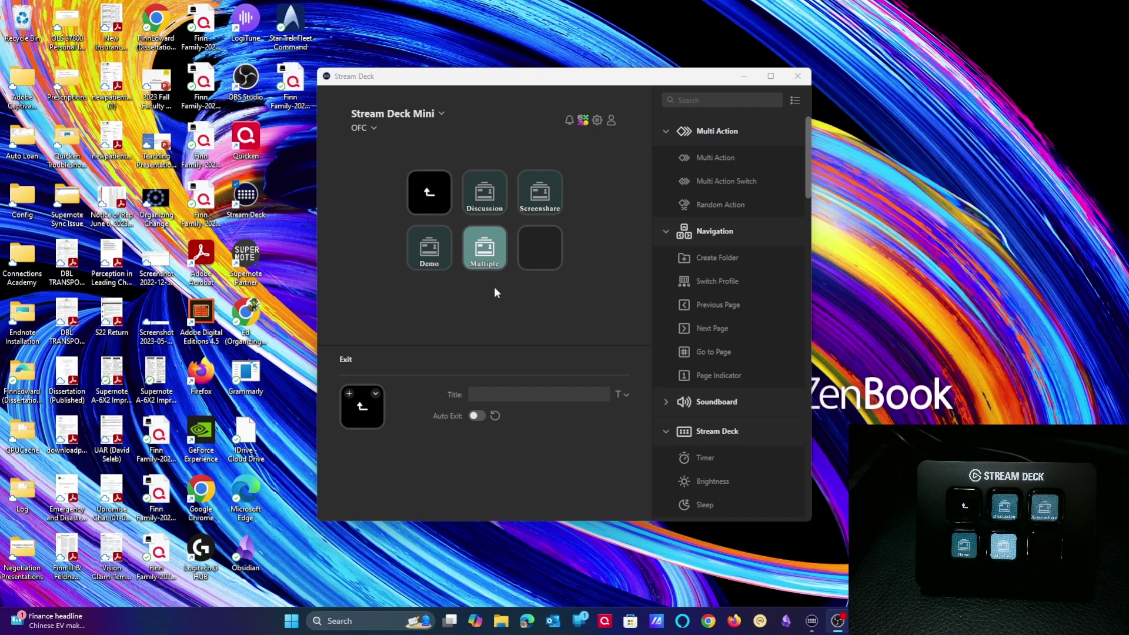
Back out of the Scenes folder and its parent to the OFC profile's first page
double_click(431, 198)
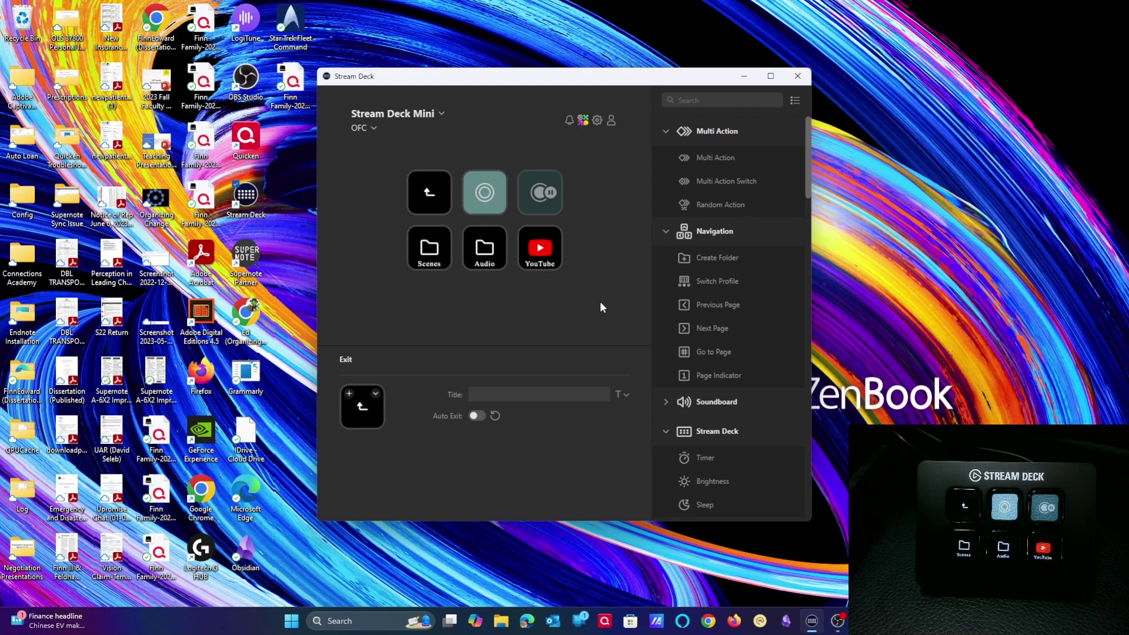
double_click(447, 196)
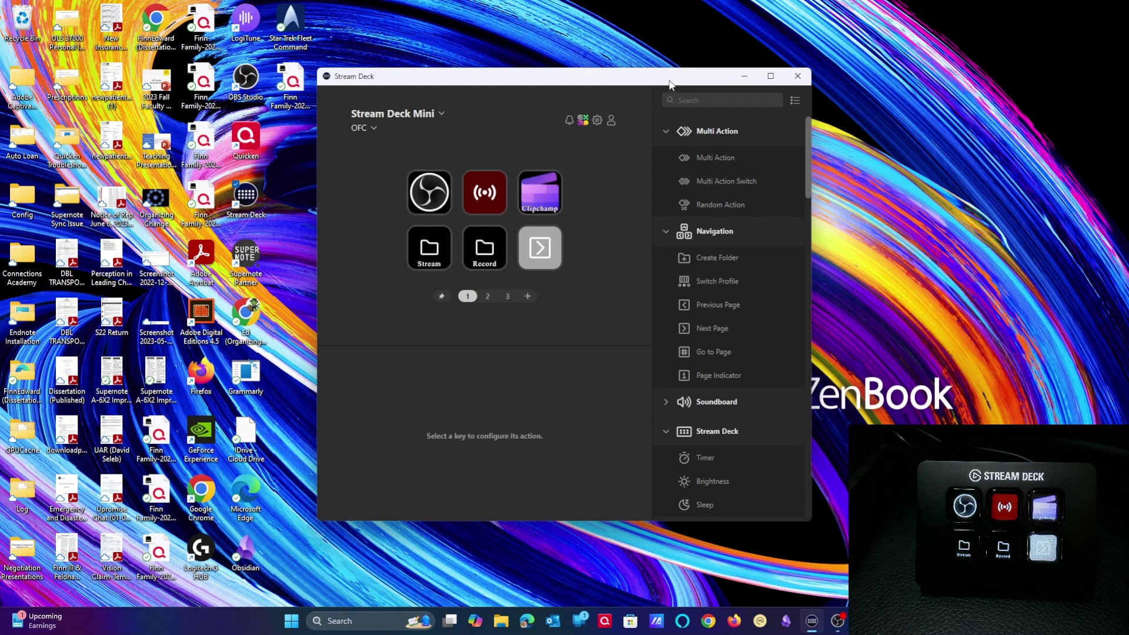
left_click(771, 76)
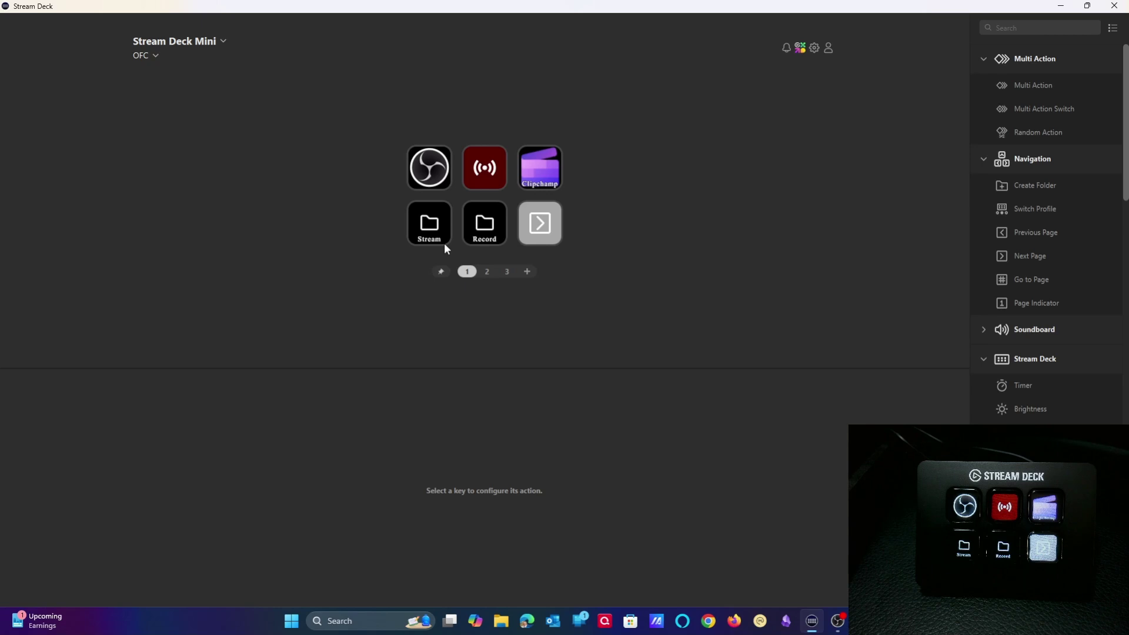
Add seven new pages to the OFC profile, bringing it to ten pages
left_click(529, 271)
left_click(537, 272)
left_click(547, 272)
left_click(557, 272)
left_click(567, 272)
left_click(577, 272)
left_click(587, 271)
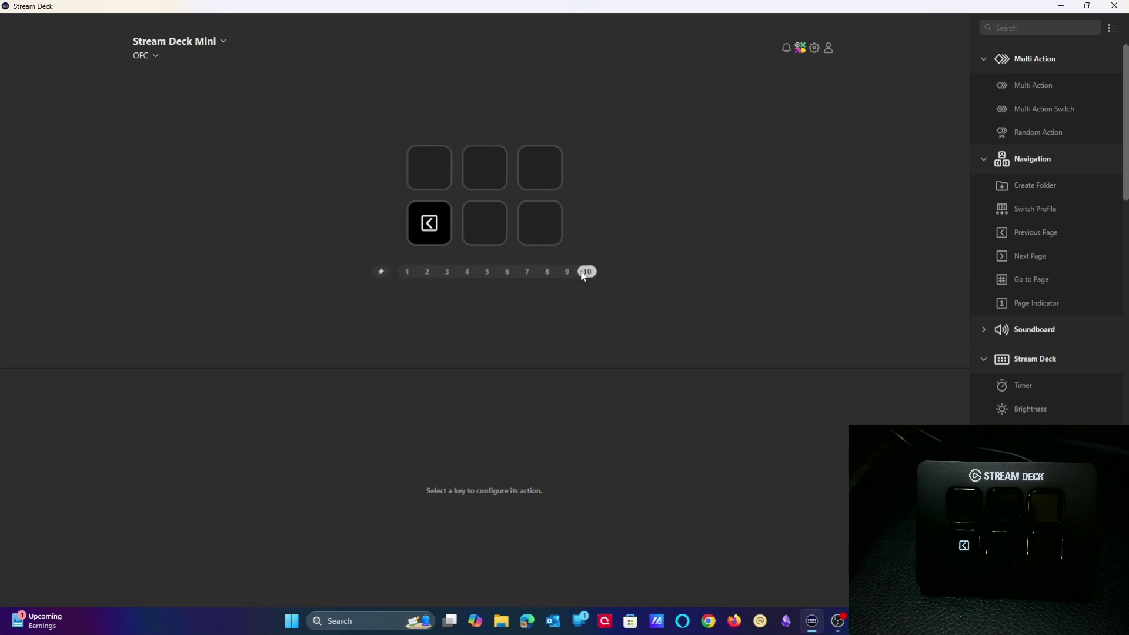
Look over page 3 and the new empty pages, then delete page 4
left_click(449, 273)
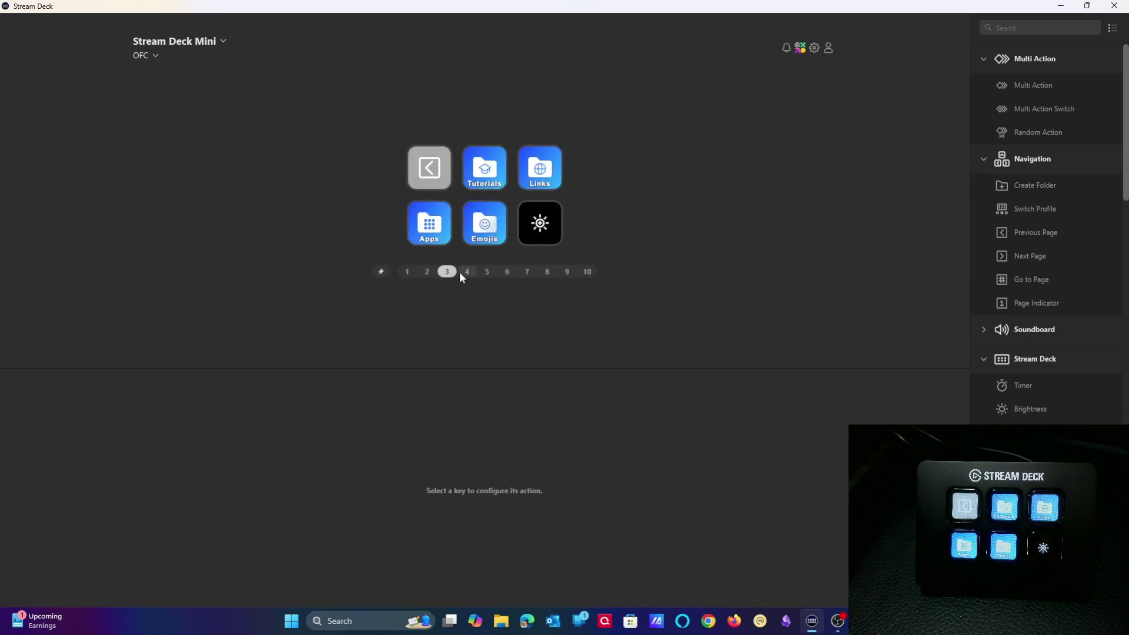
left_click(467, 272)
right_click(471, 277)
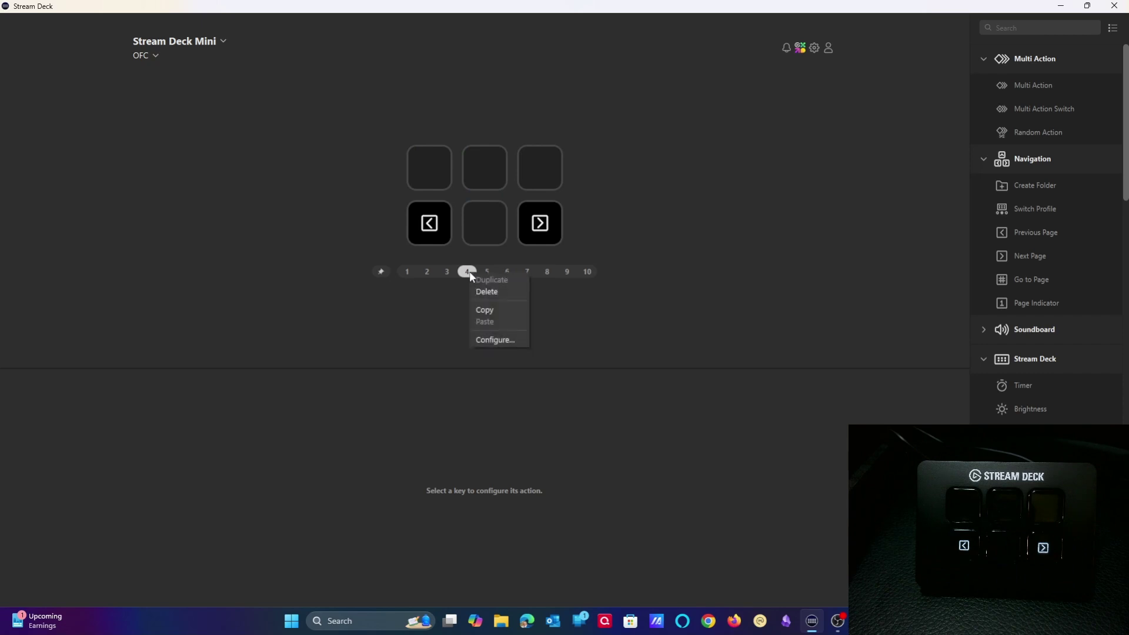
left_click(491, 271)
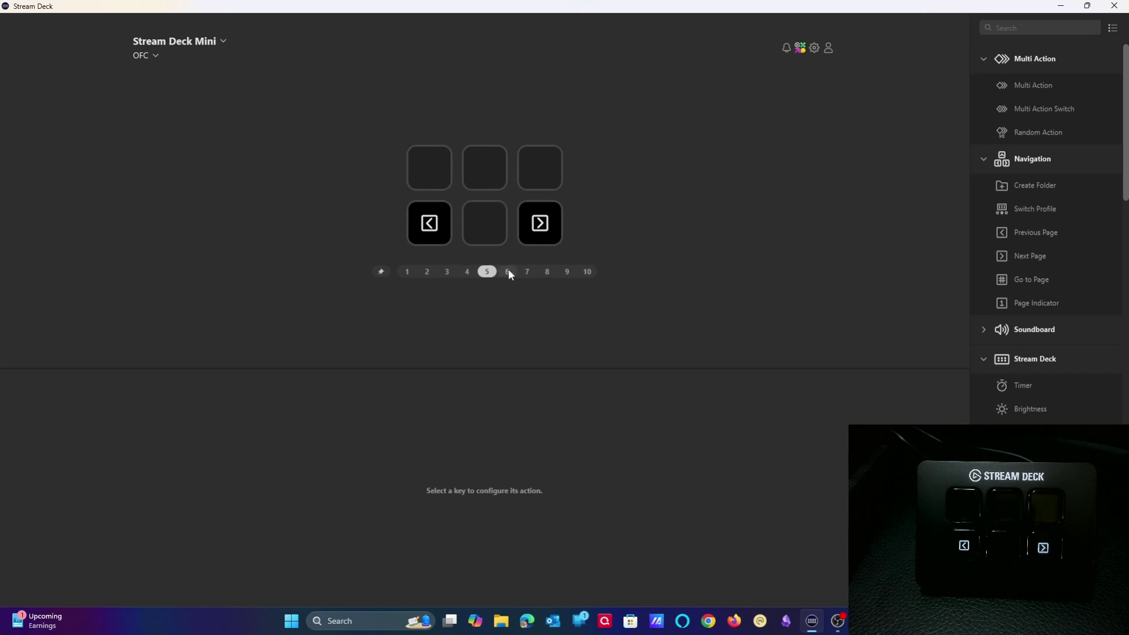
left_click(569, 273)
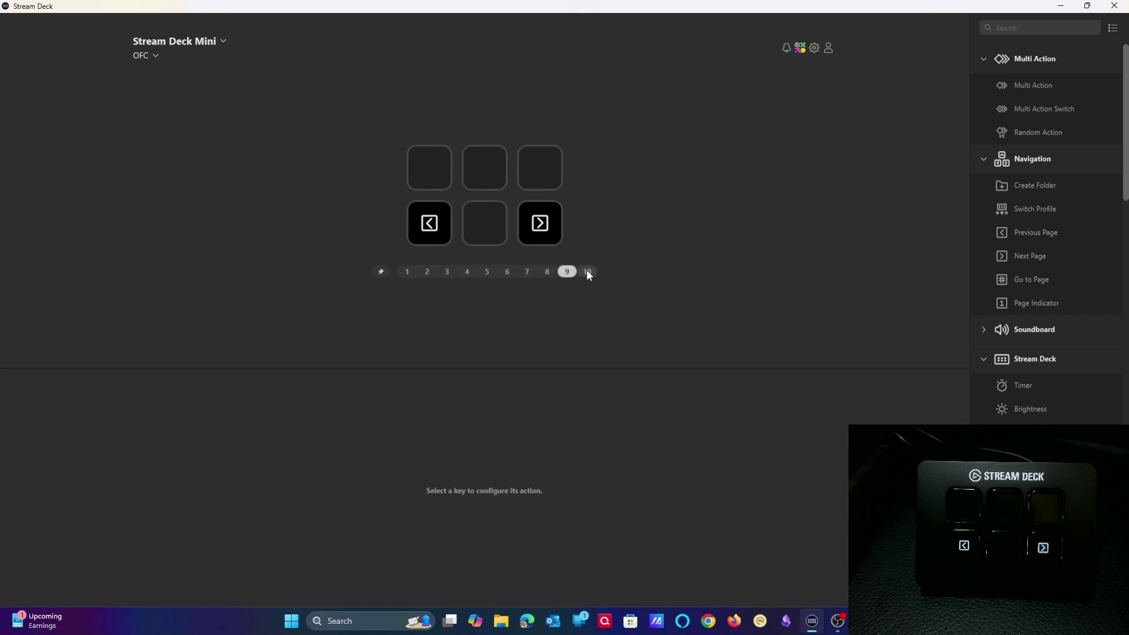
right_click(467, 272)
left_click(488, 290)
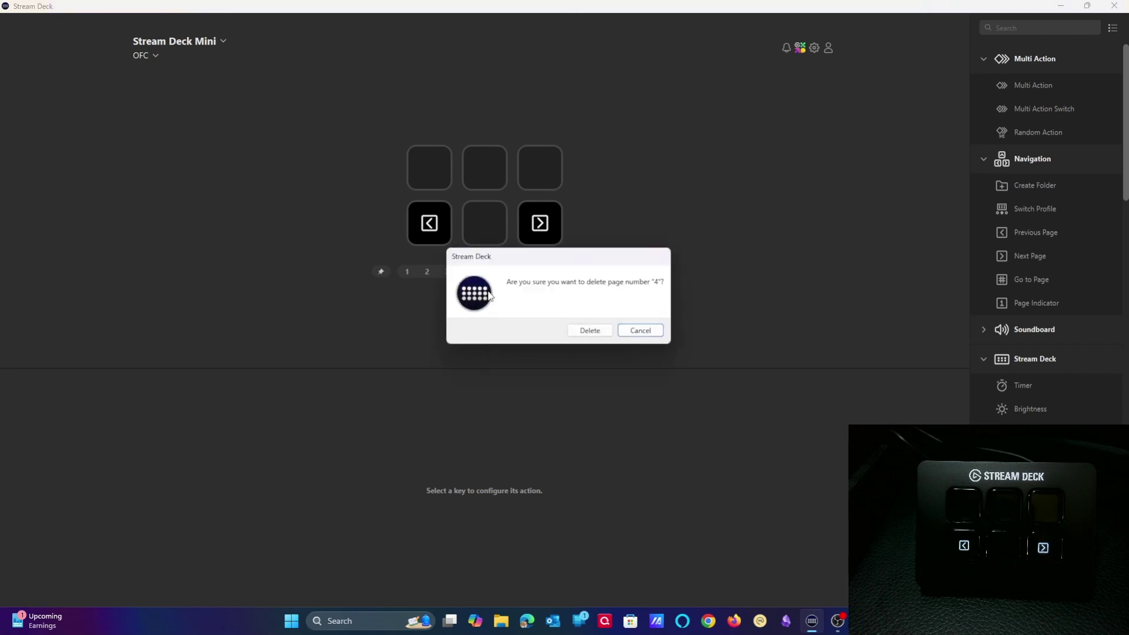
left_click(593, 330)
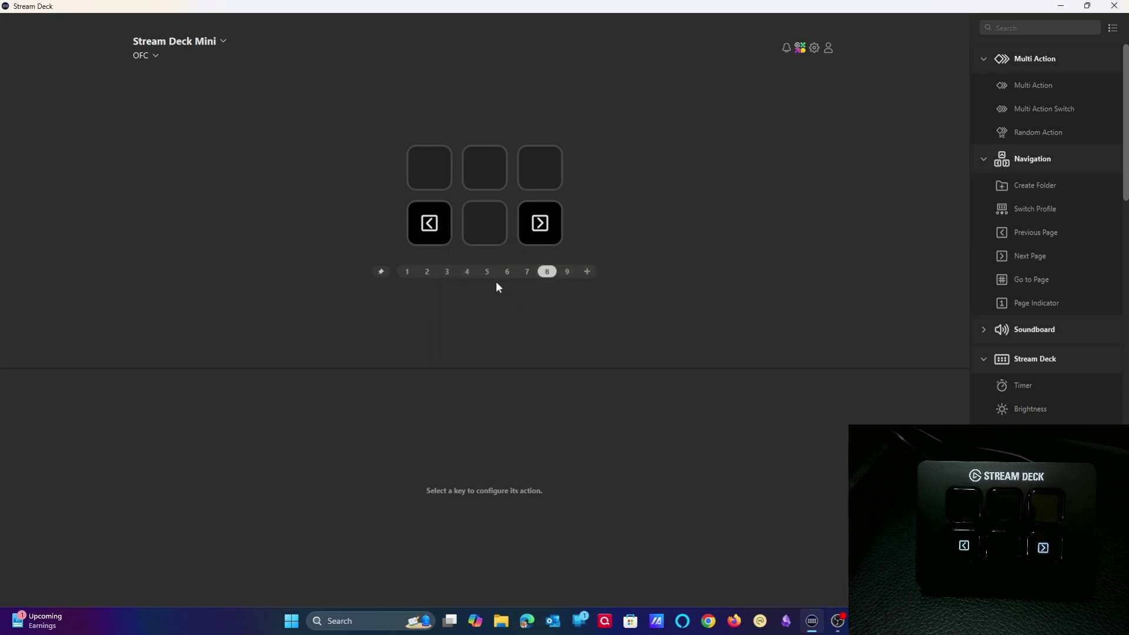
Delete the remaining empty pages so the profile is back to three pages
right_click(486, 272)
left_click(512, 292)
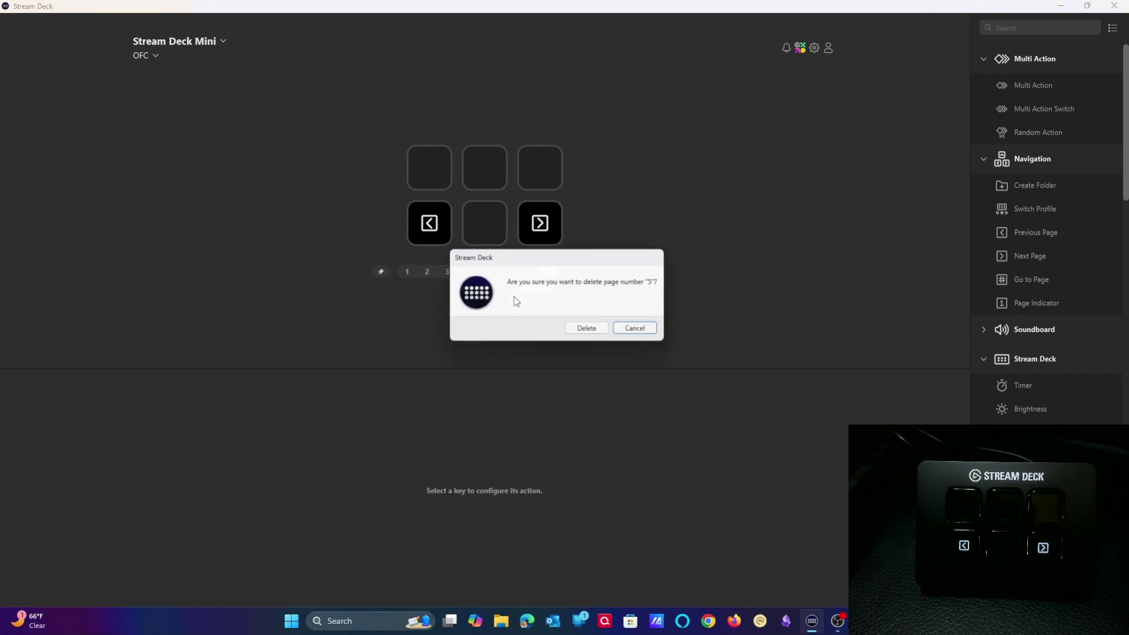
left_click(591, 332)
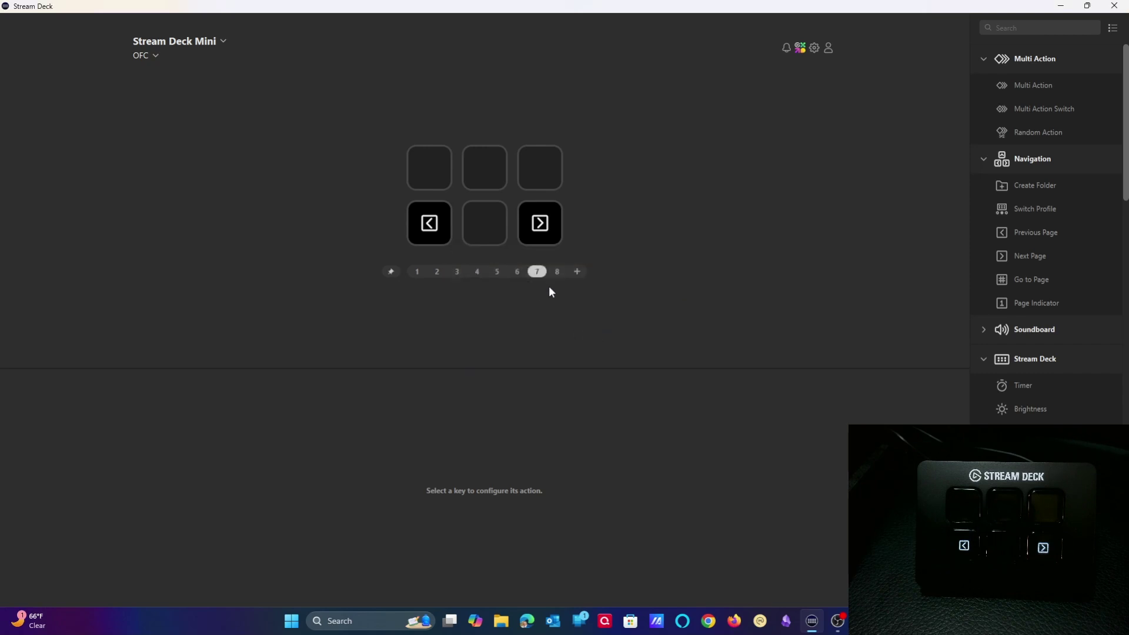
right_click(539, 272)
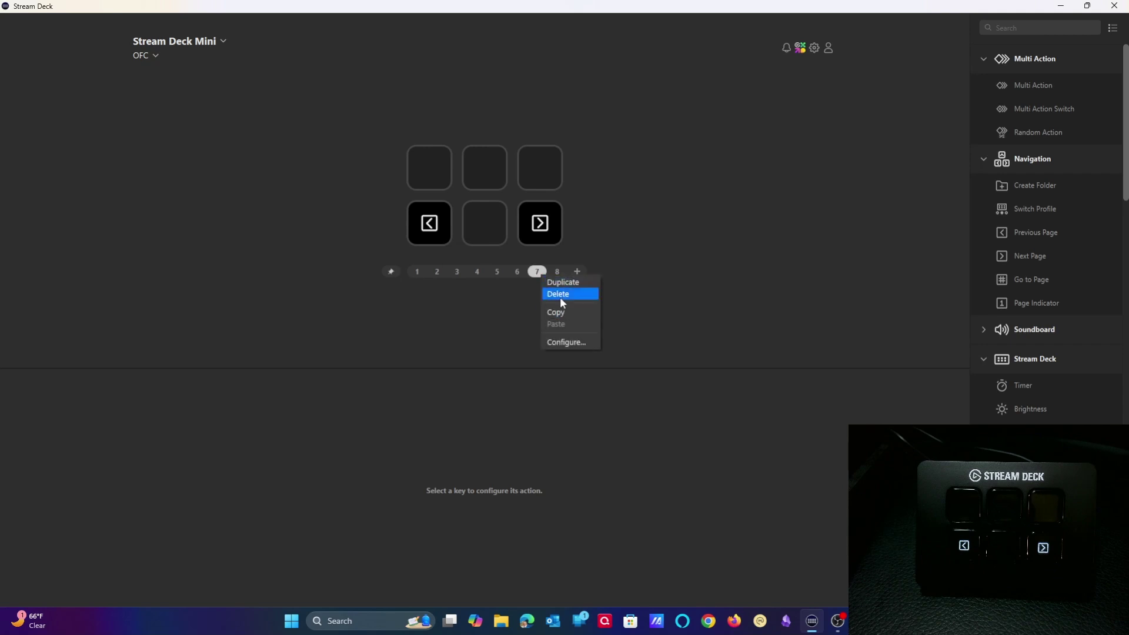
left_click(560, 296)
left_click(589, 331)
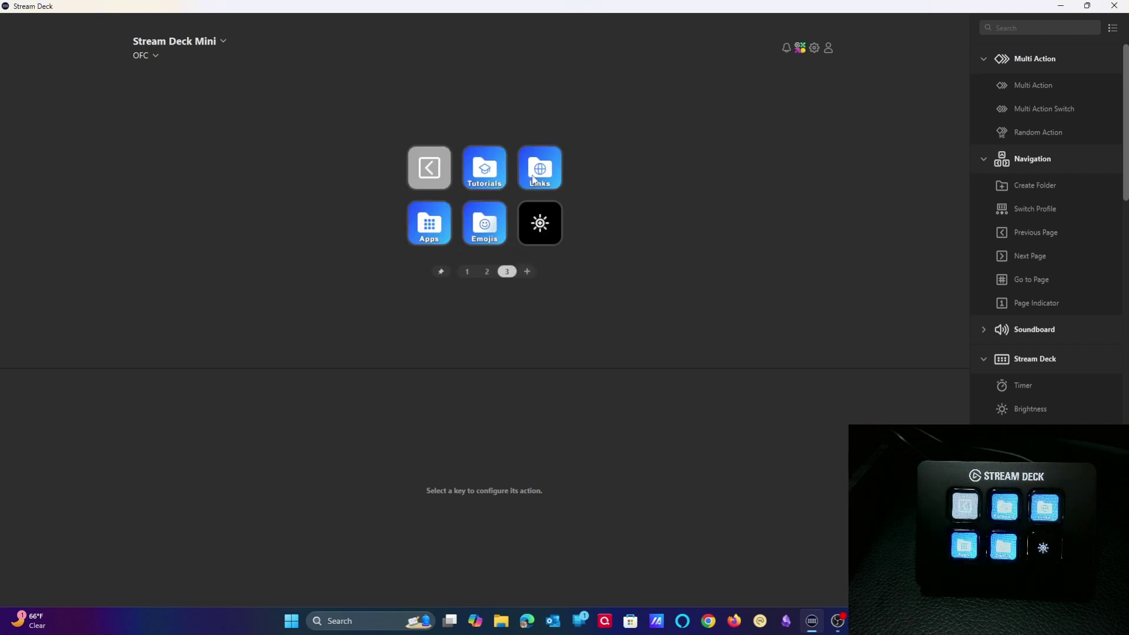
Flip between profile pages 1 and 2 and inspect the Next Page key's settings
left_click(487, 271)
left_click(467, 271)
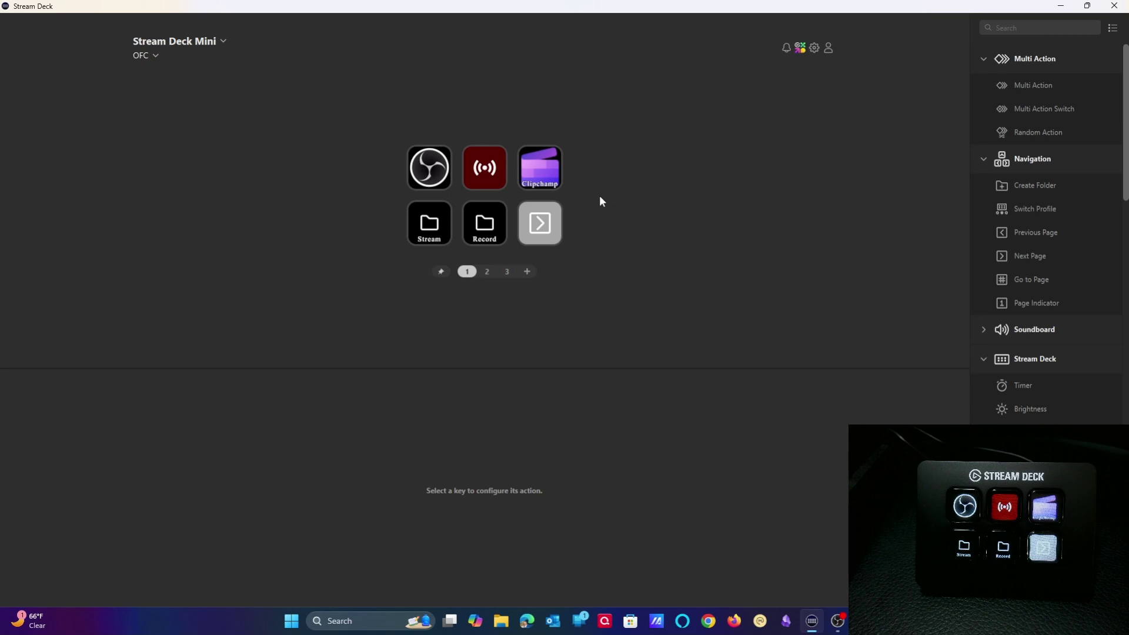
left_click(549, 228)
double_click(547, 222)
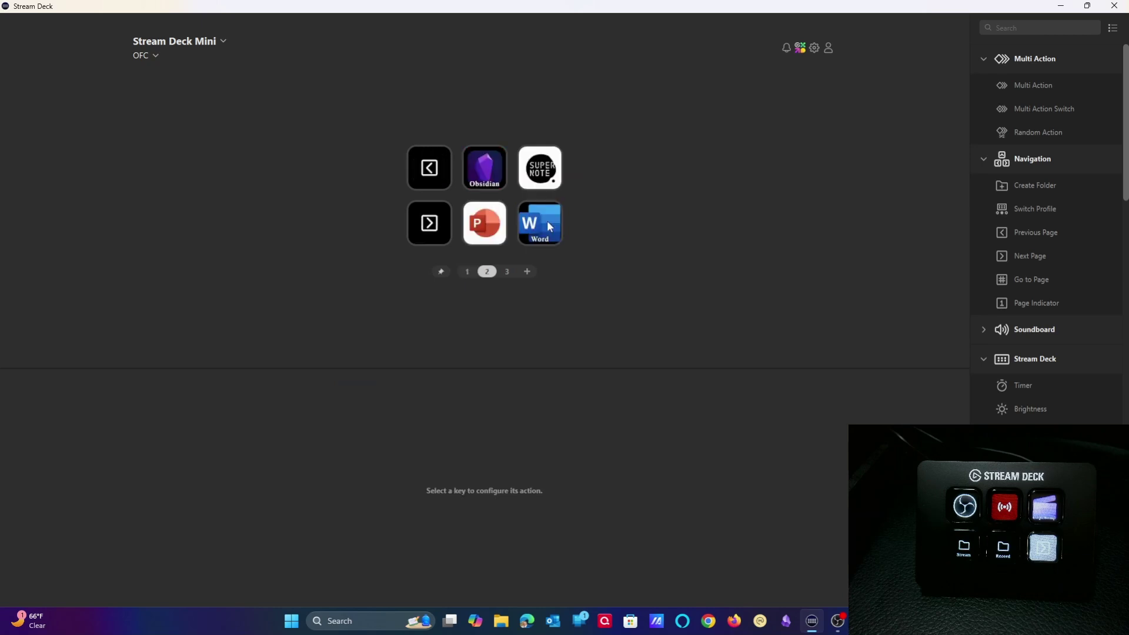
double_click(429, 177)
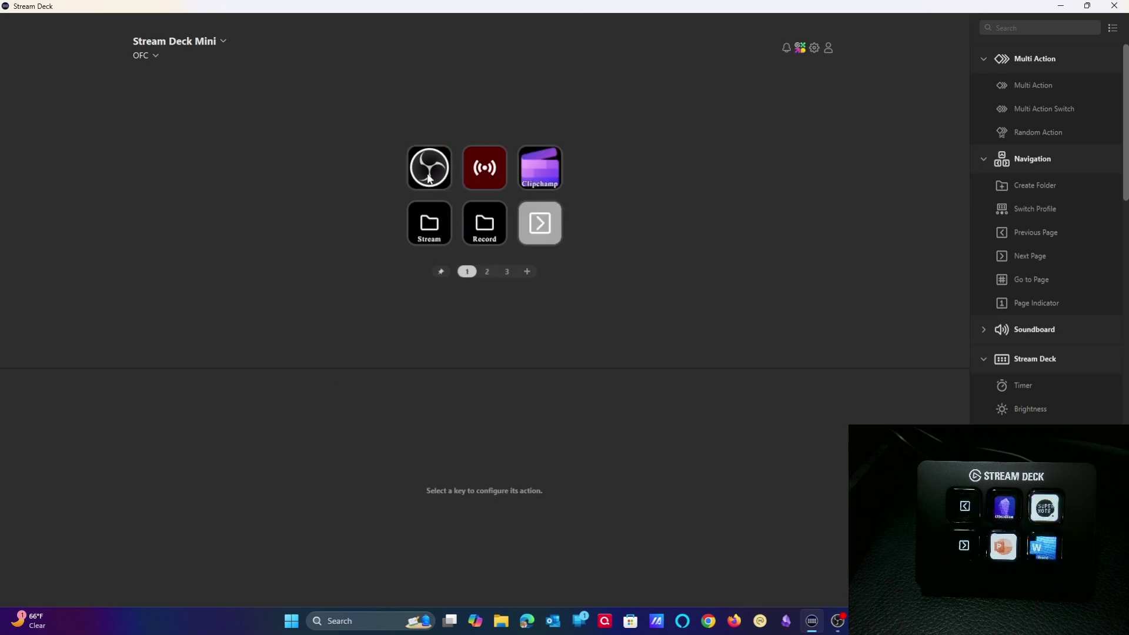
Explore the Stream folder's Scenes and YouTube subfolders, ending on the Scenes/Audio/YouTube page
double_click(441, 224)
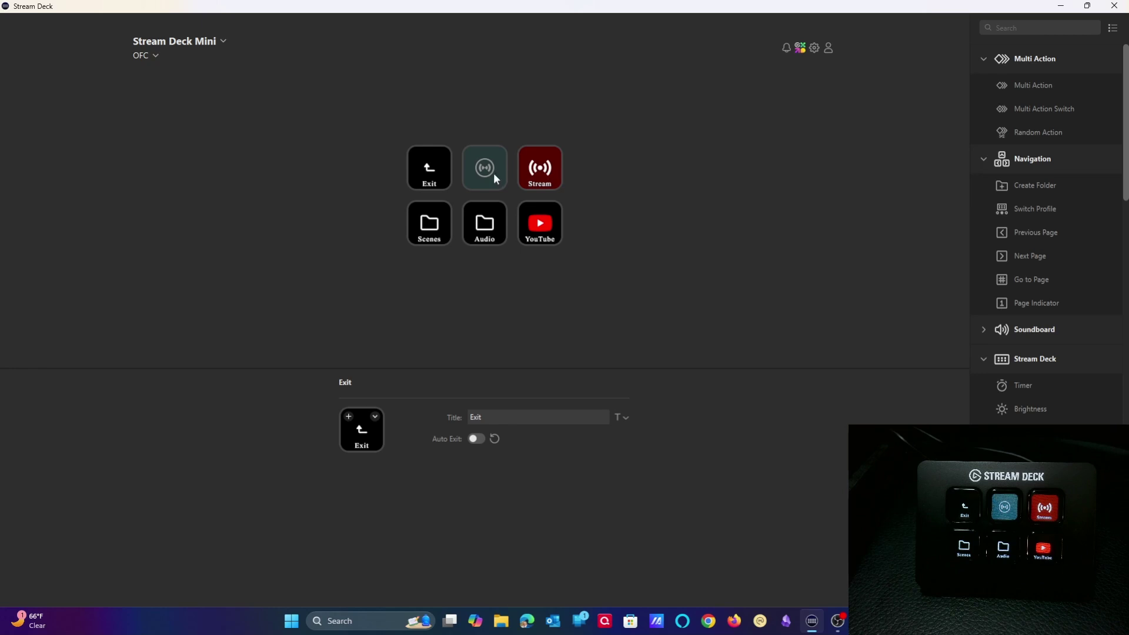
double_click(435, 228)
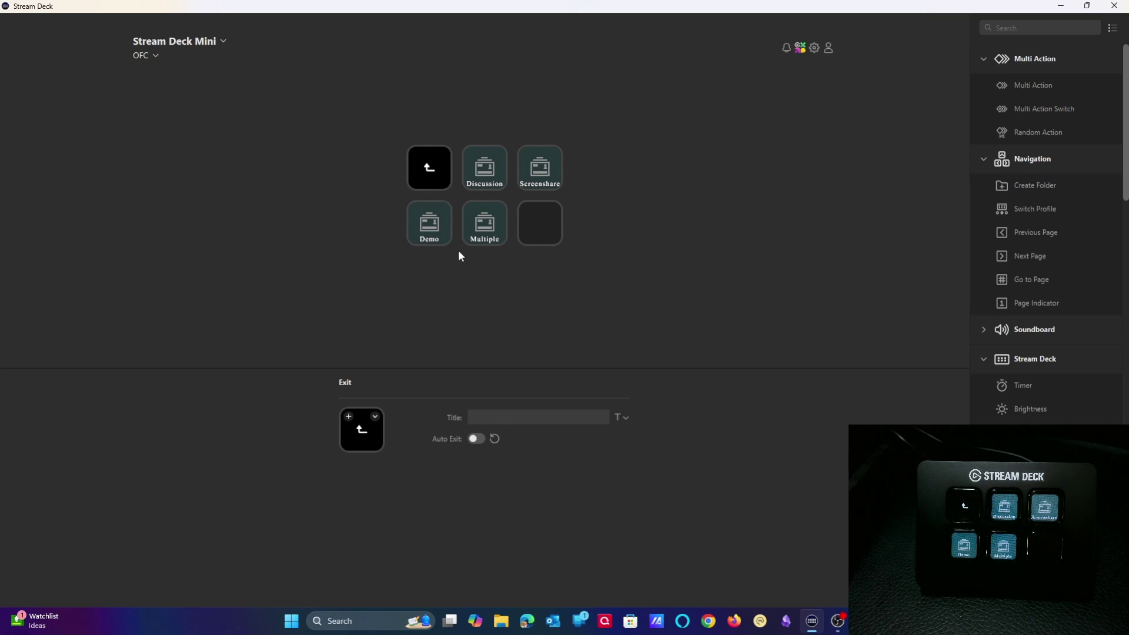
double_click(437, 178)
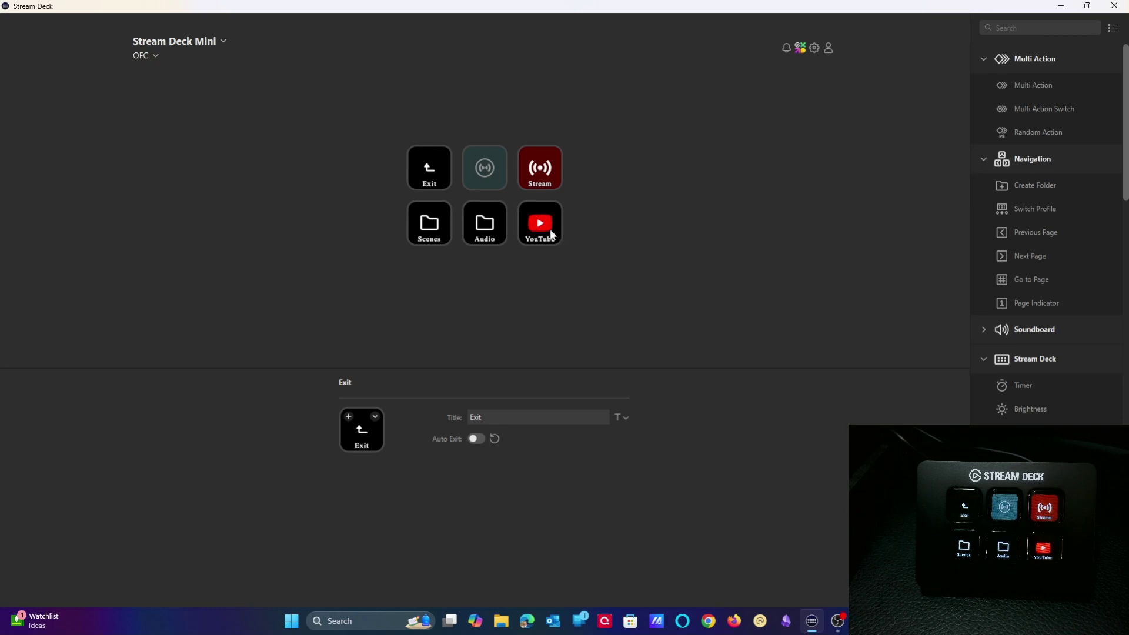
double_click(540, 223)
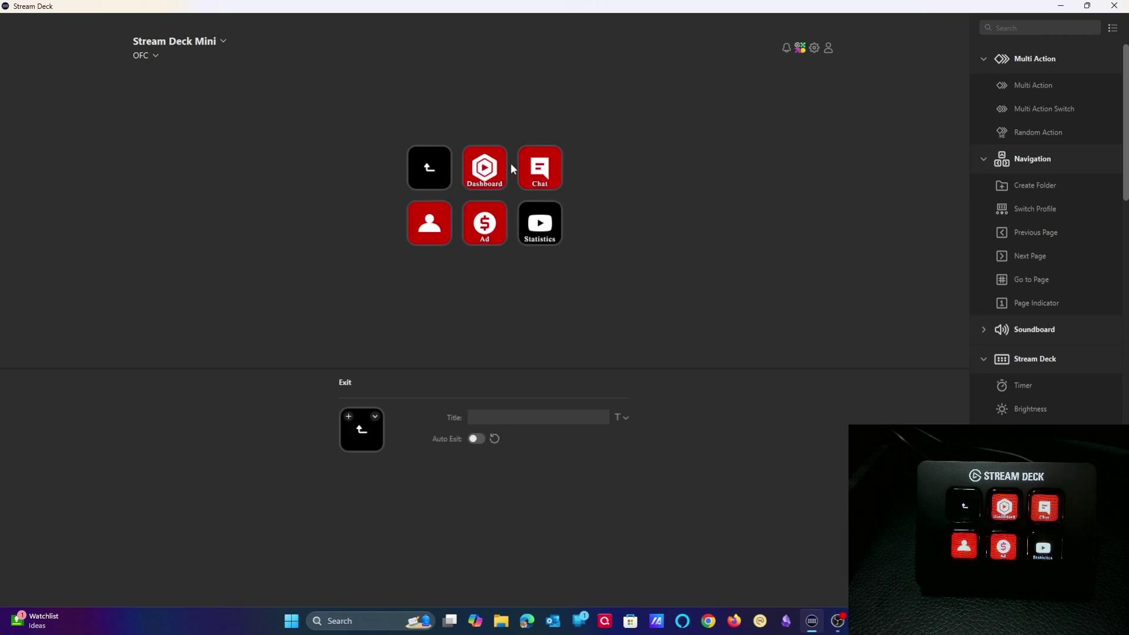
double_click(436, 170)
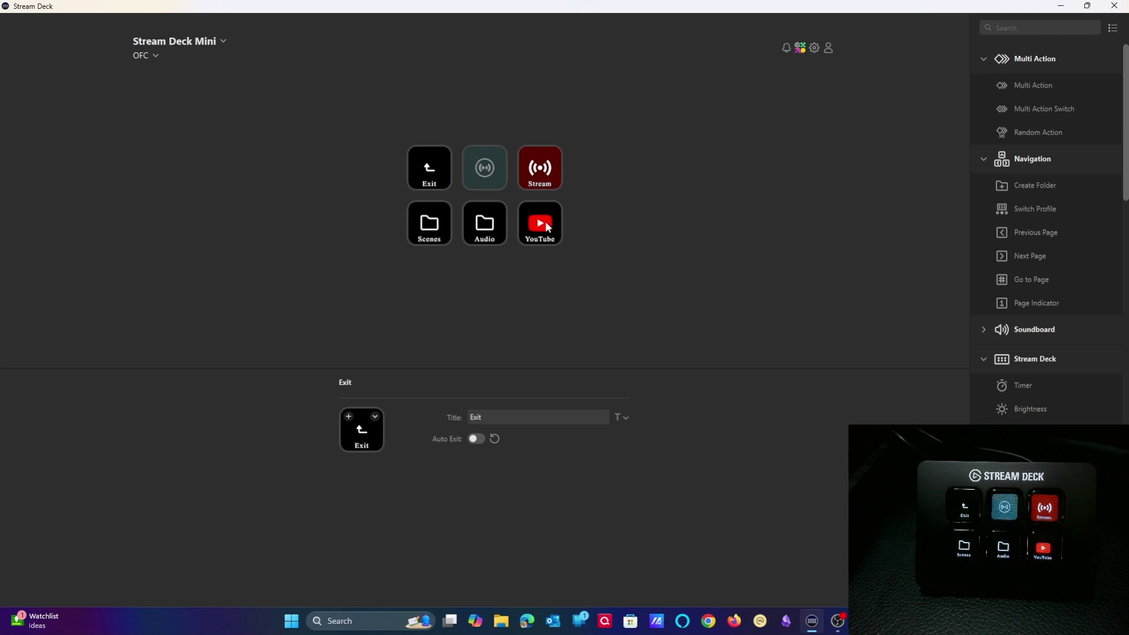
double_click(430, 167)
double_click(492, 235)
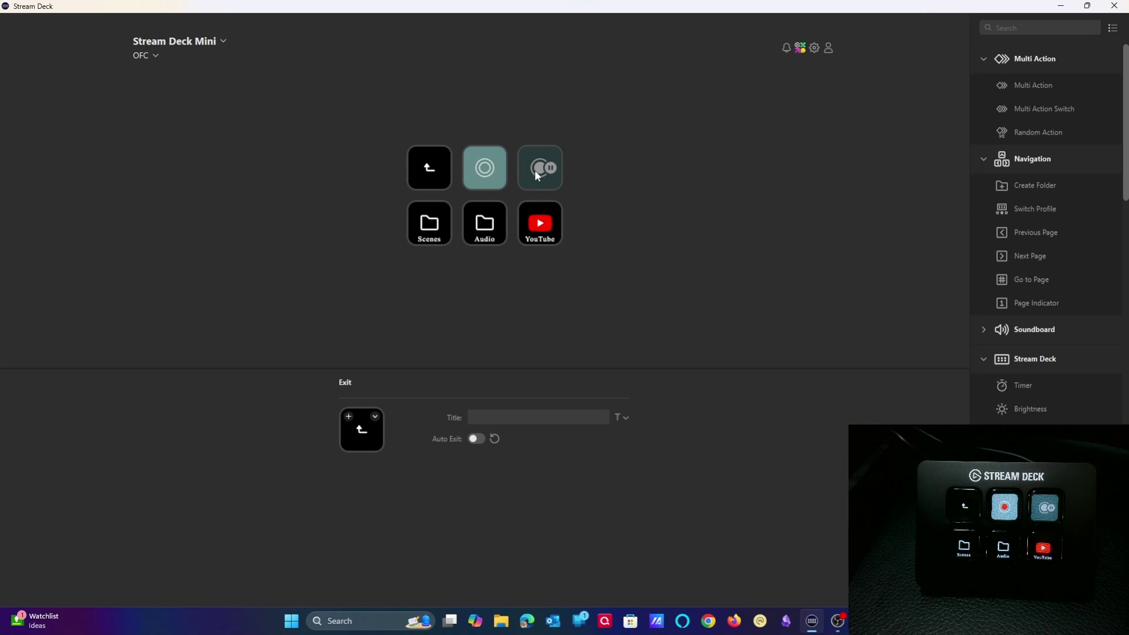
Open the Scenes folder, back out, then open the Audio folder
double_click(422, 225)
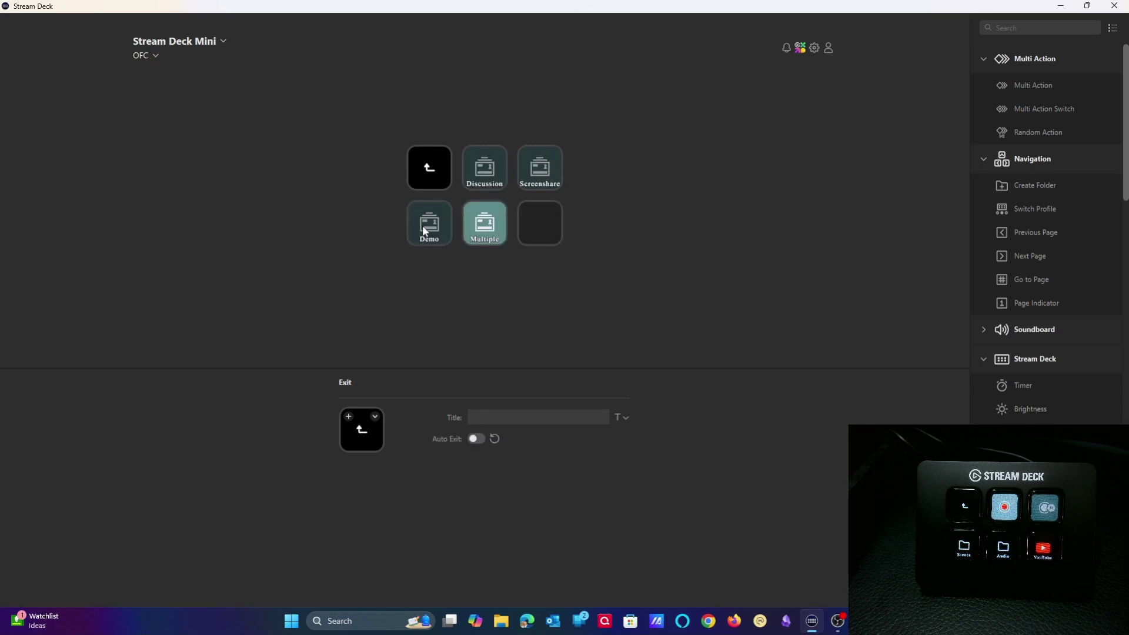
double_click(433, 171)
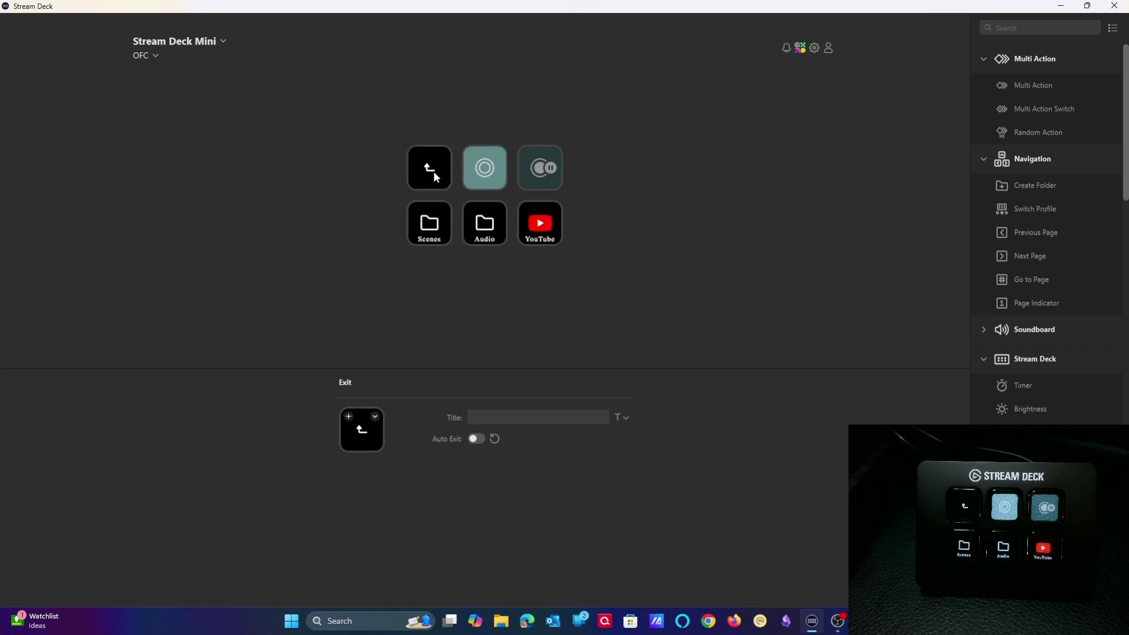
double_click(483, 225)
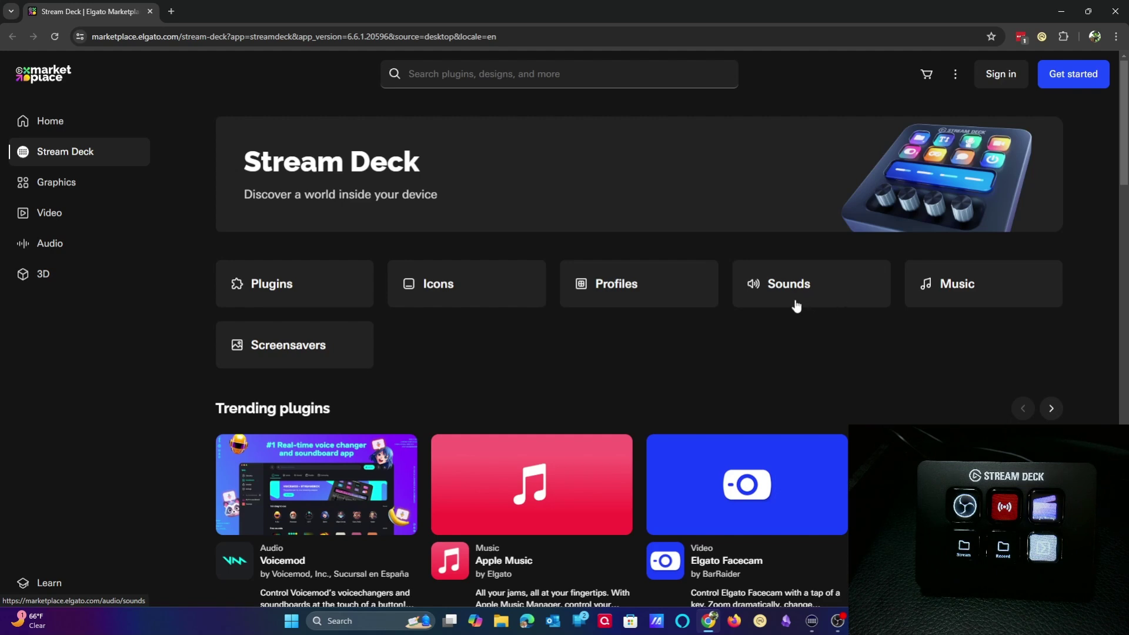
Browse the Graphics section, then open the Animated GIF Pack from Stream Deck Icons
left_click(68, 184)
scroll(524, 447, "down", 3)
scroll(524, 446, "up", 3)
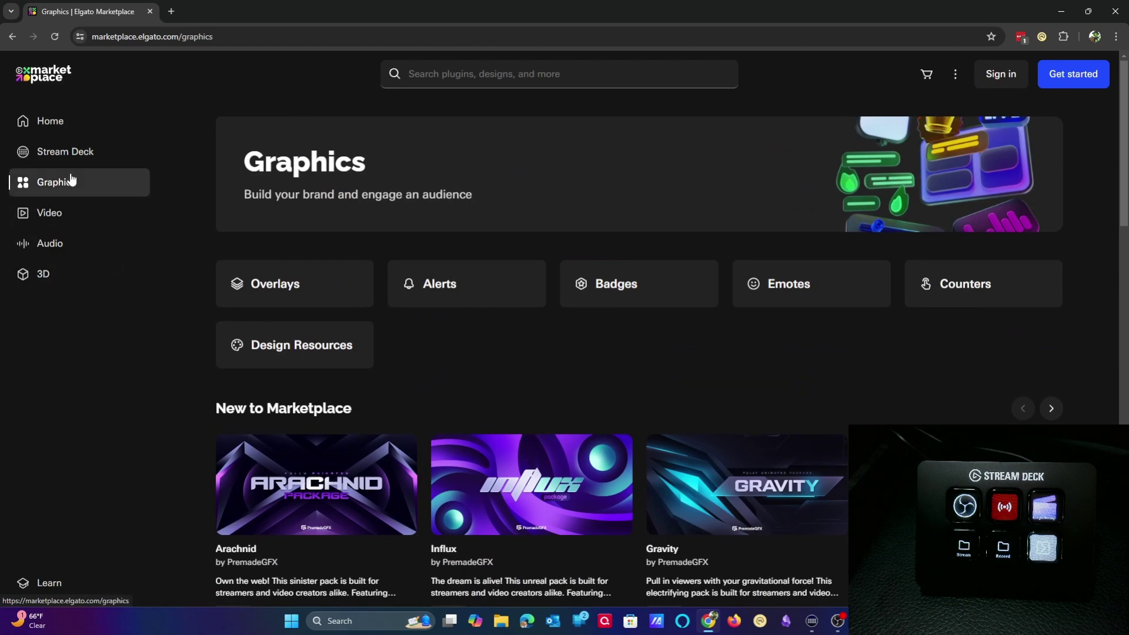
left_click(83, 156)
left_click(461, 292)
left_click(524, 352)
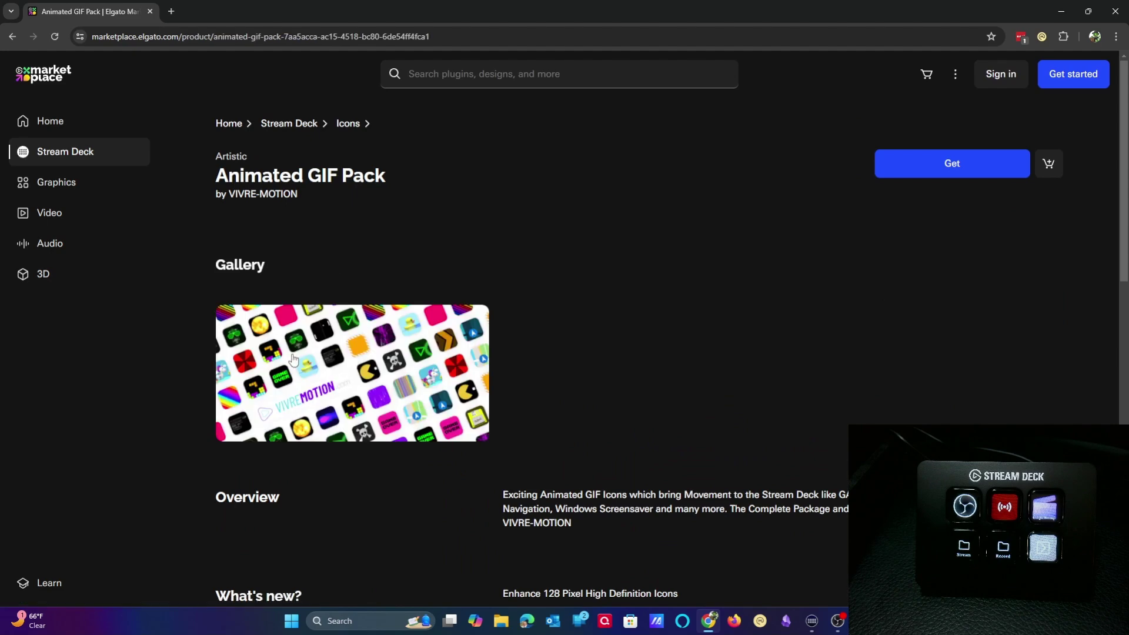
Scroll through the Animated GIF Pack page, then go via Graphics to the marketplace home
scroll(523, 356, "down", 6)
scroll(524, 354, "down", 5)
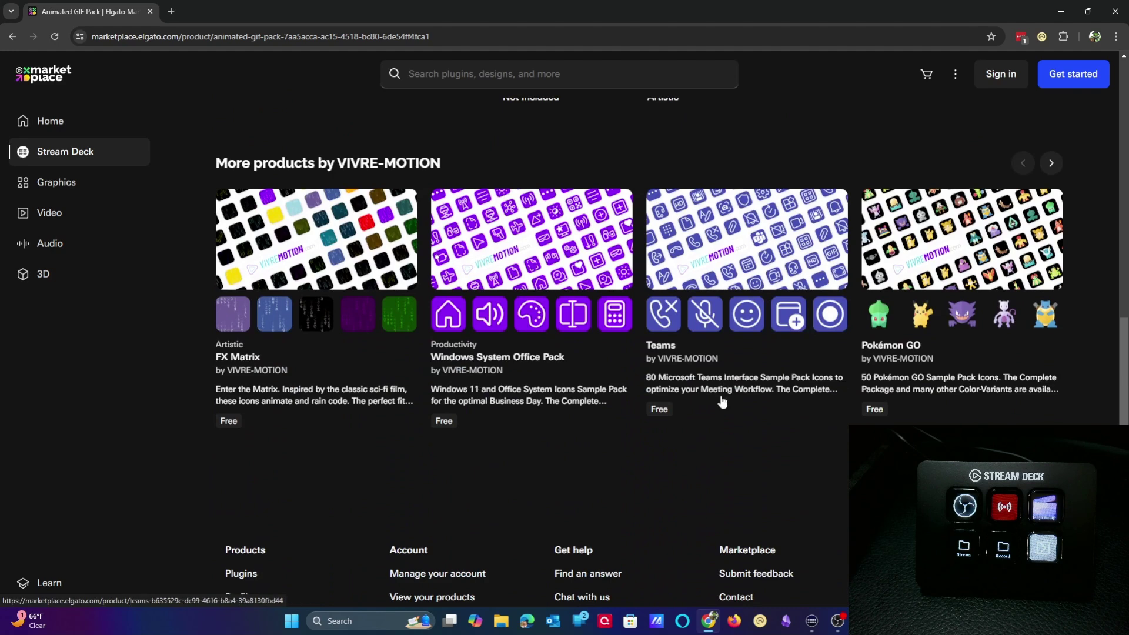
scroll(778, 469, "down", 3)
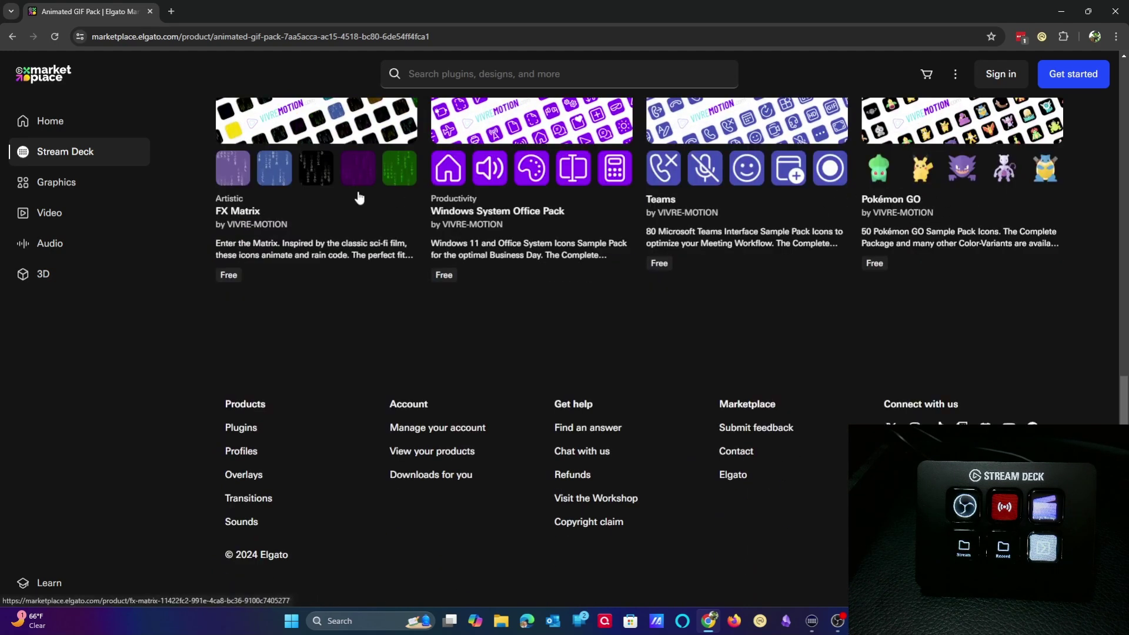
scroll(316, 259, "up", 4)
scroll(316, 259, "up", 5)
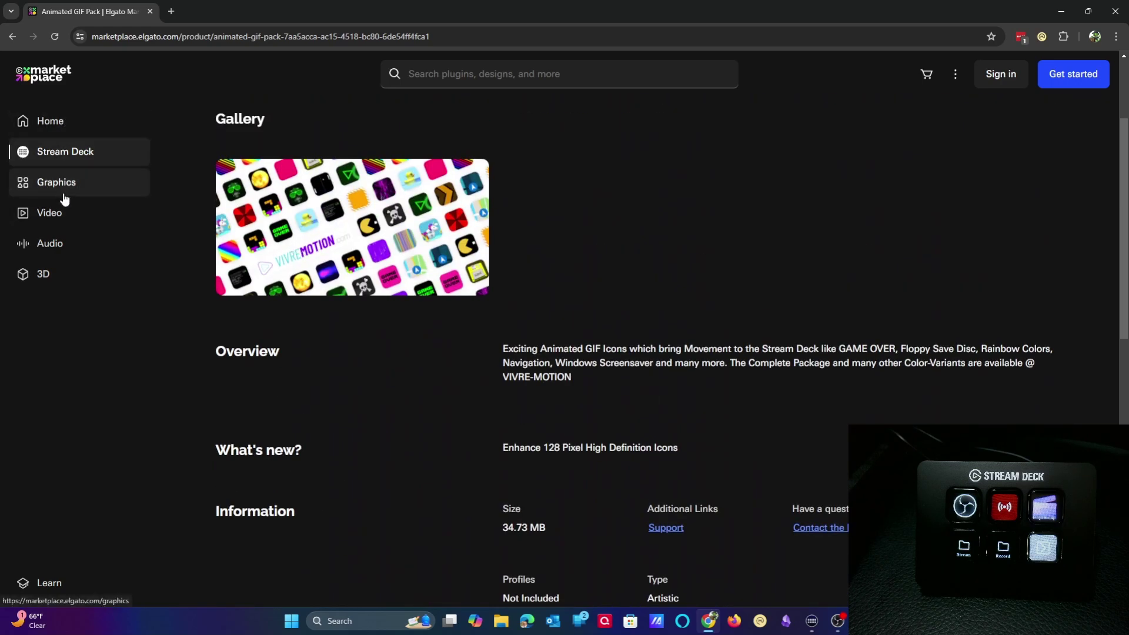
left_click(63, 192)
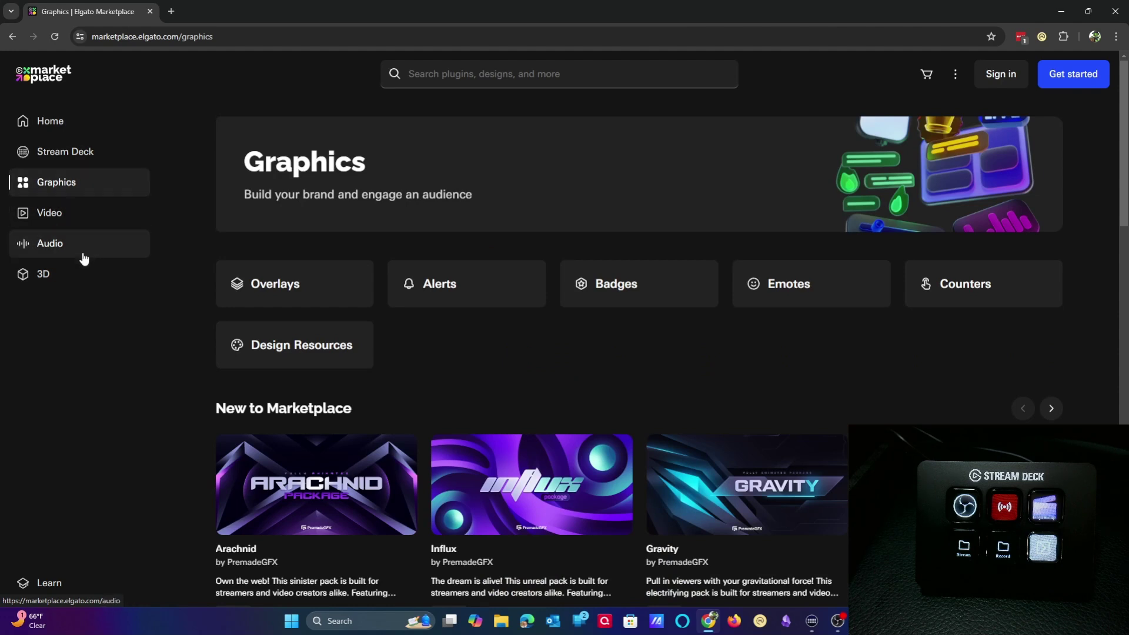
left_click(50, 120)
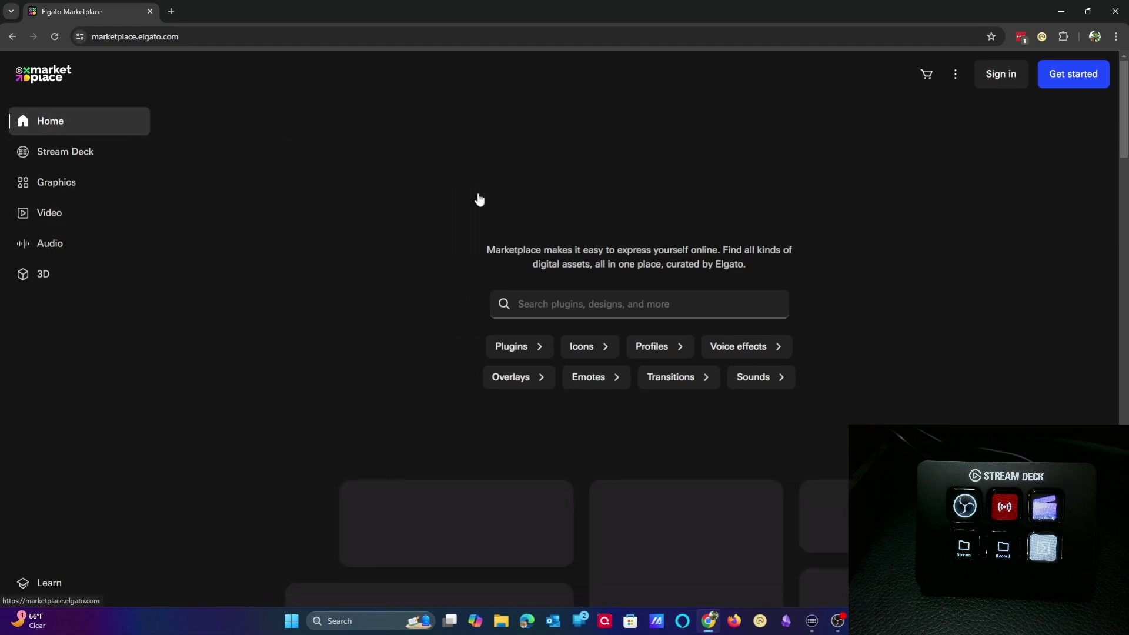
Open the Stream Deck Plugins listing and scroll down through it
left_click(528, 351)
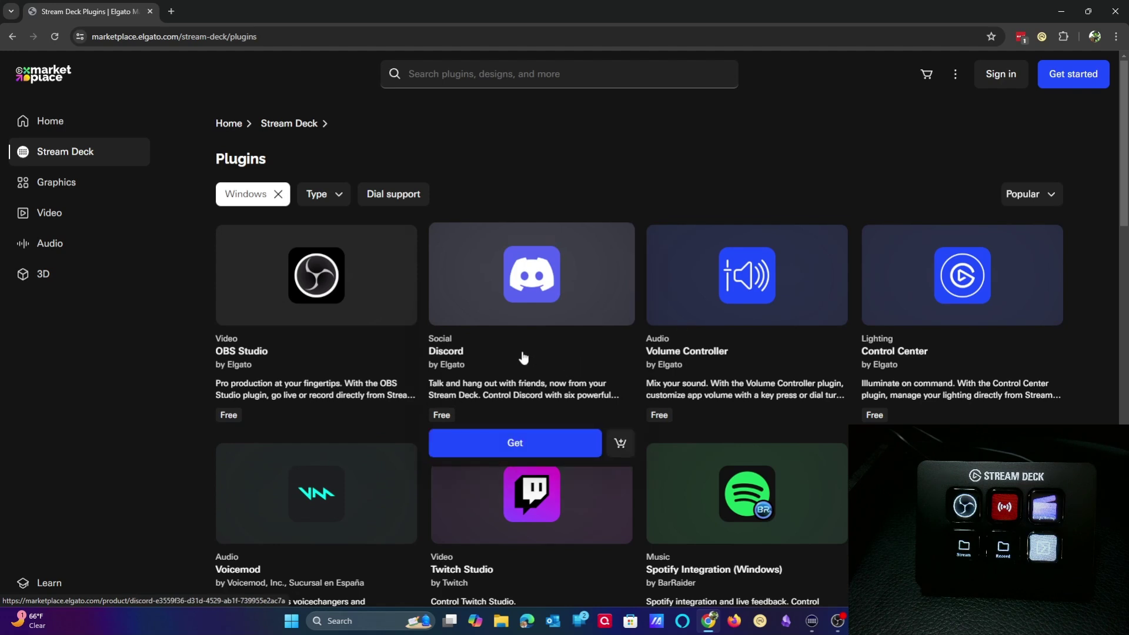
scroll(524, 354, "down", 7)
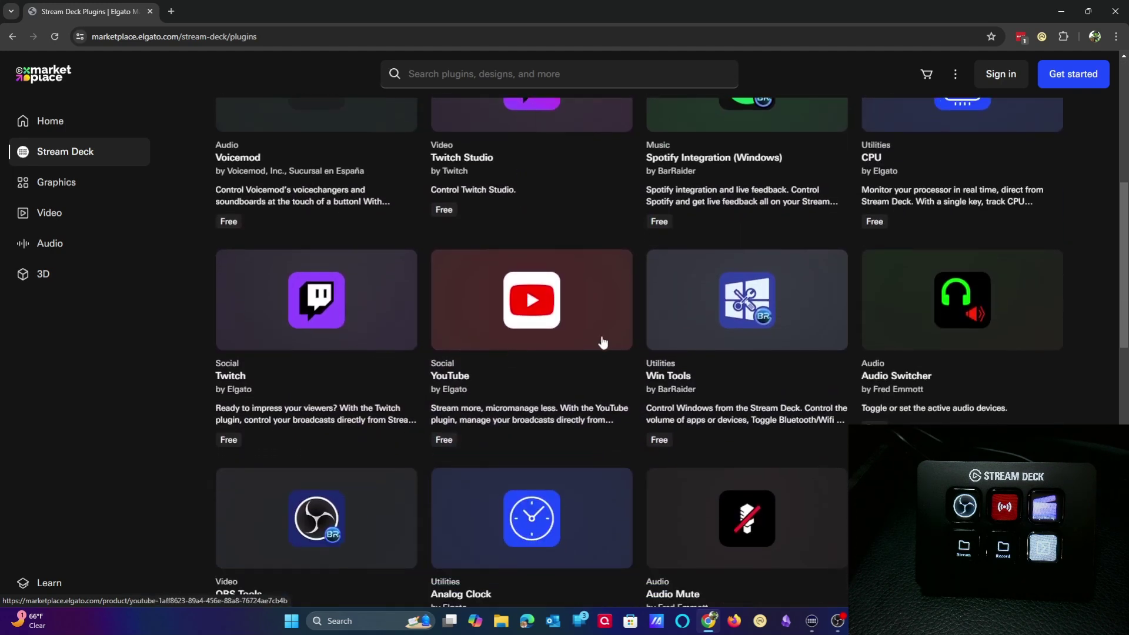
scroll(733, 411, "down", 5)
mouse_move(532, 453)
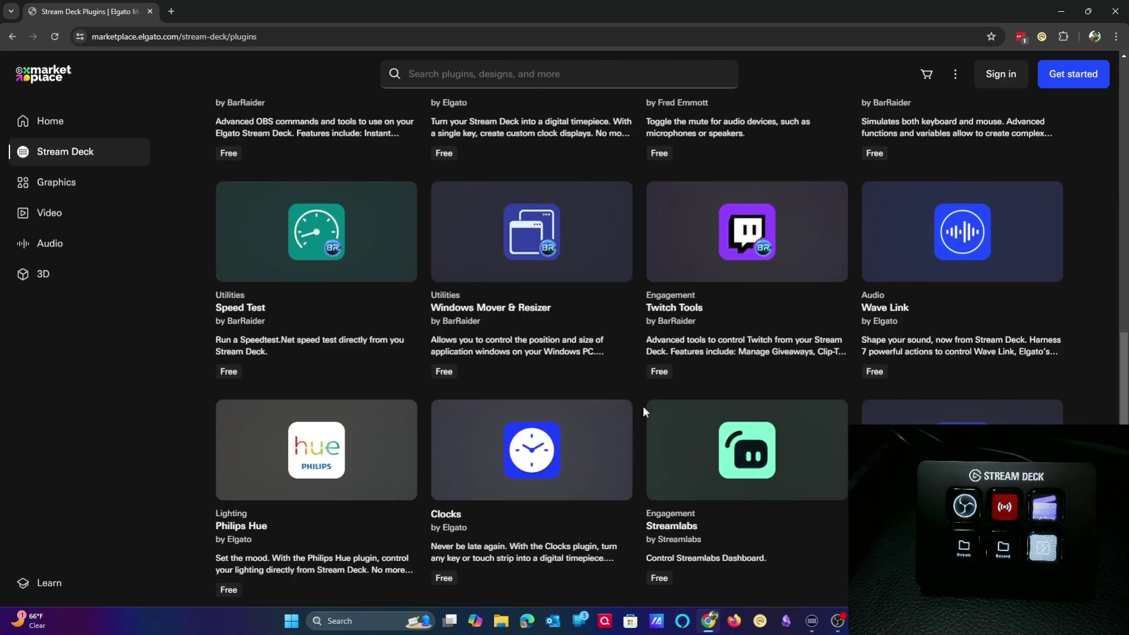
scroll(643, 413, "down", 1)
scroll(644, 413, "down", 3)
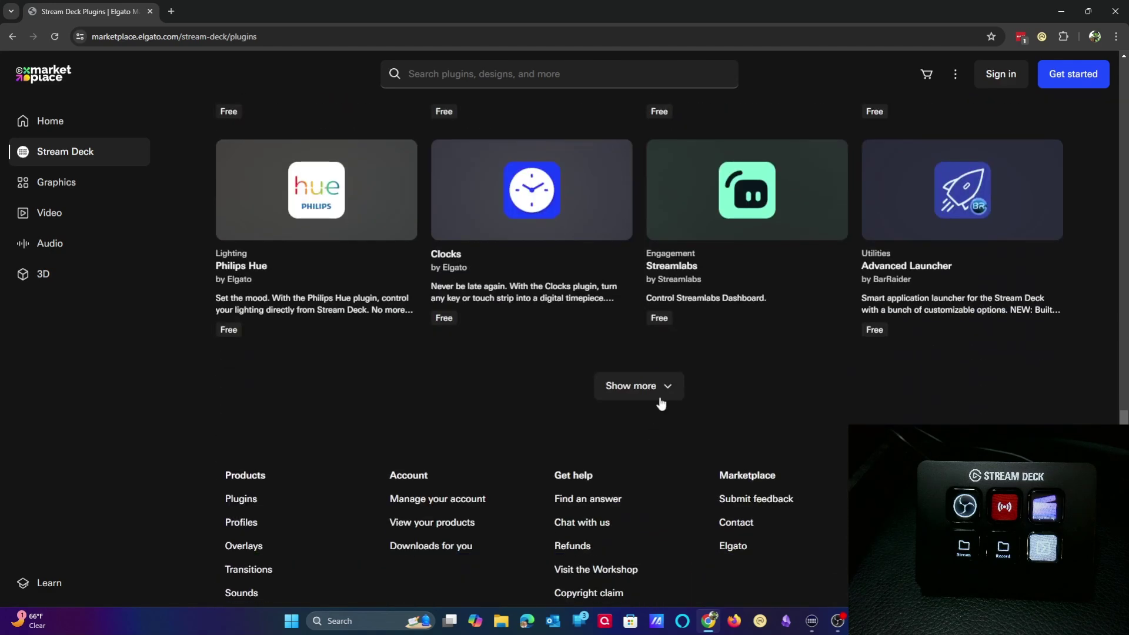
Load more plugins with Show more and scroll through the extended list
left_click(658, 395)
scroll(664, 406, "down", 4)
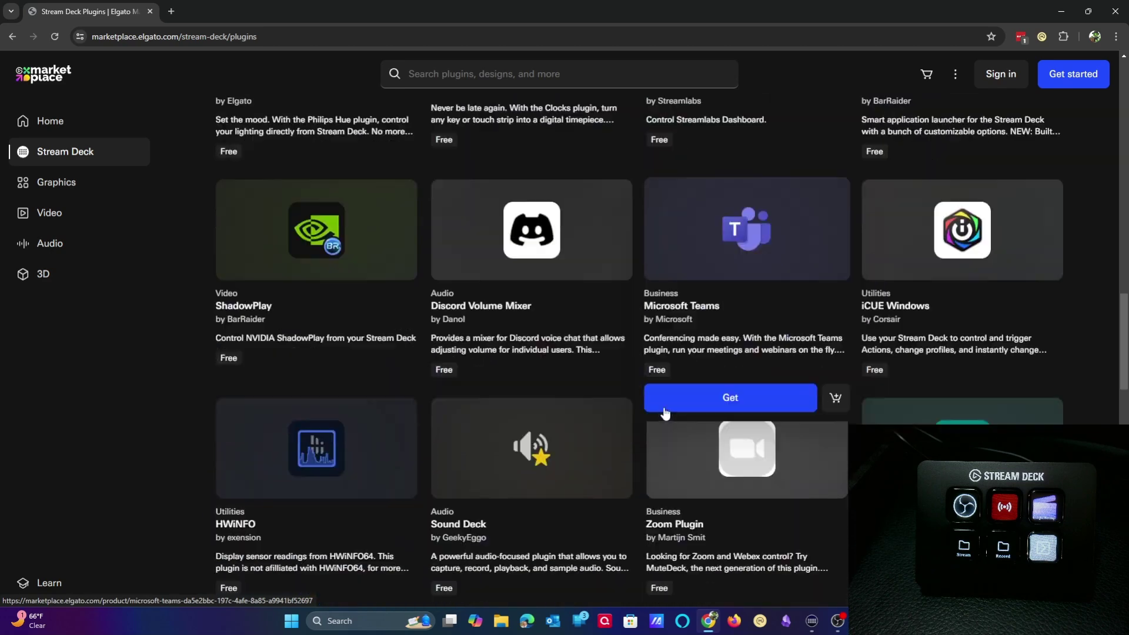
scroll(663, 417, "down", 8)
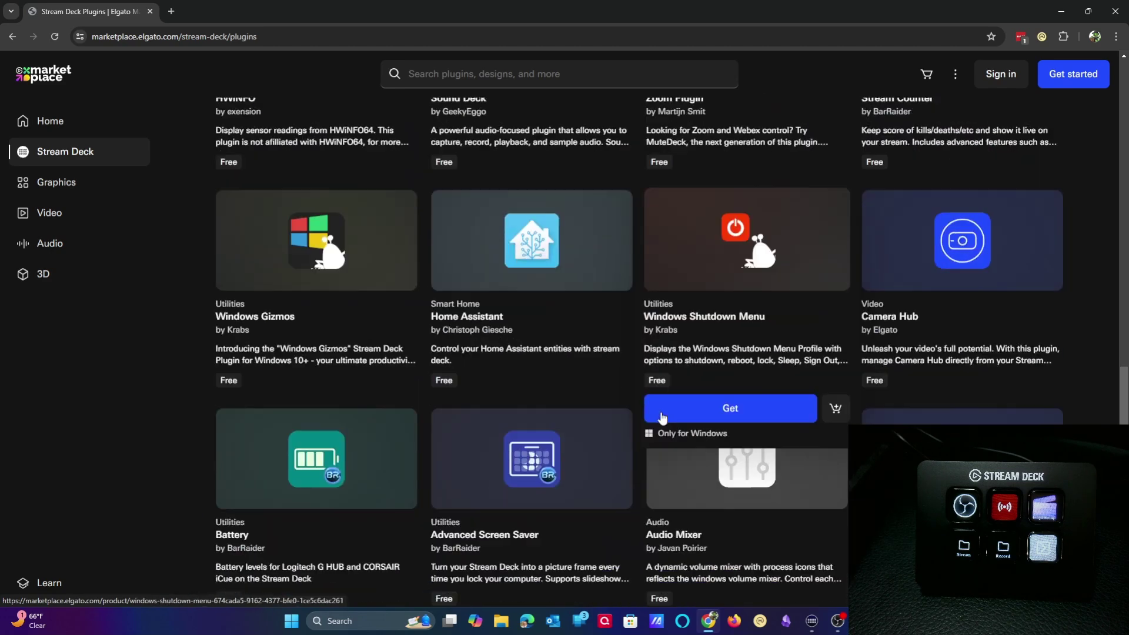
scroll(663, 417, "up", 3)
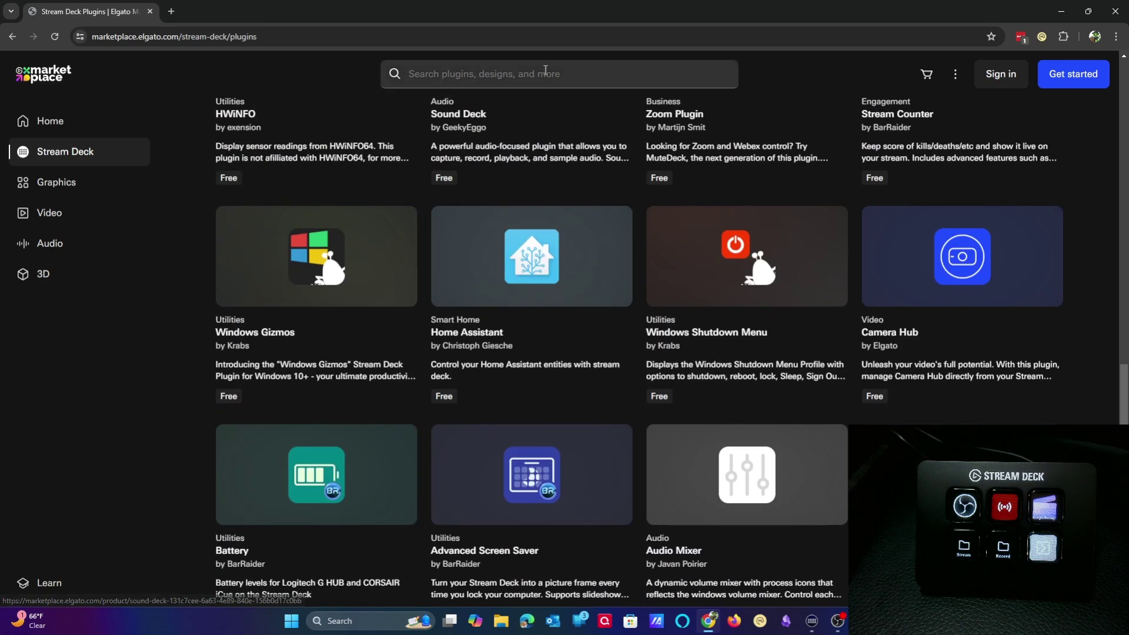
scroll(723, 479, "down", 2)
scroll(724, 479, "down", 6)
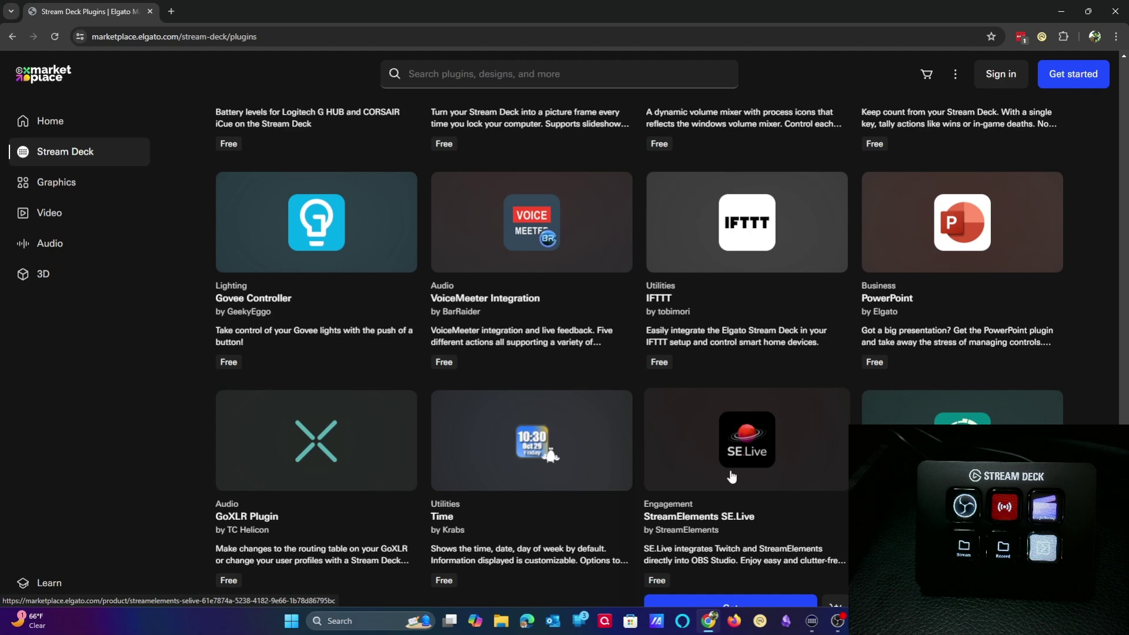
scroll(732, 476, "down", 5)
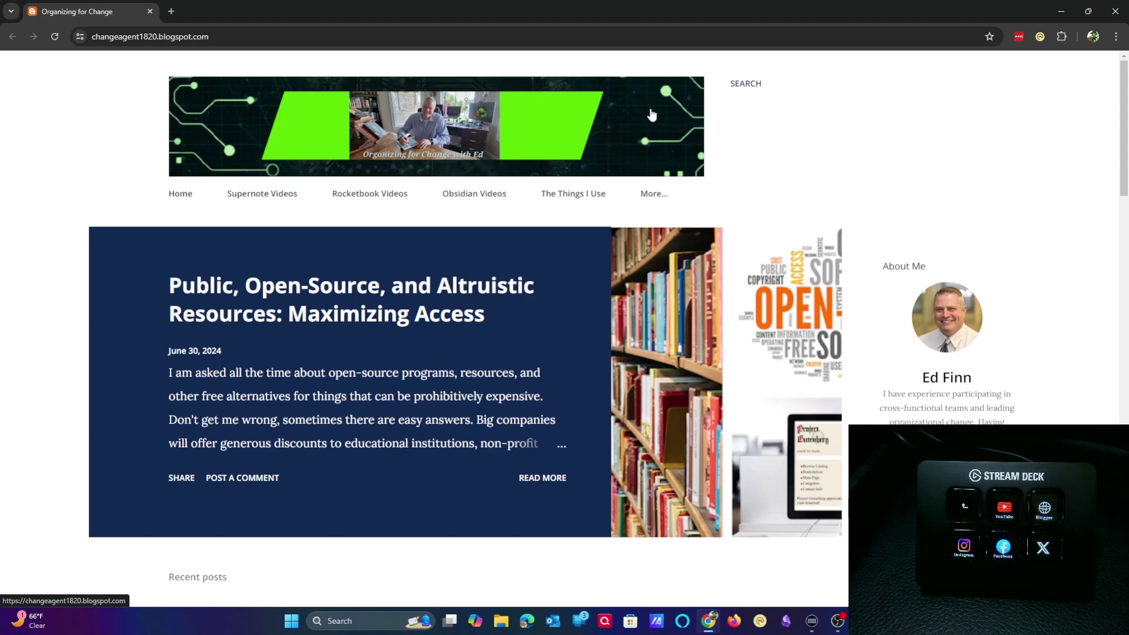
Close the Chrome window showing the Organizing for Change blog
left_click(1112, 11)
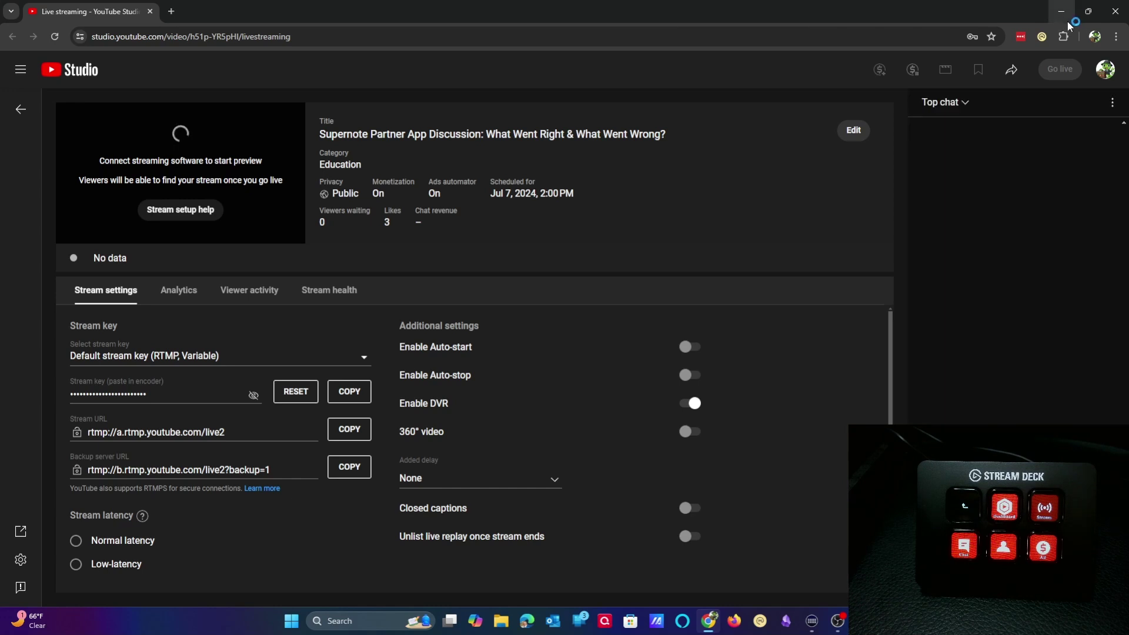
Close the Chrome window showing YouTube Studio's live streaming page
left_click(1116, 11)
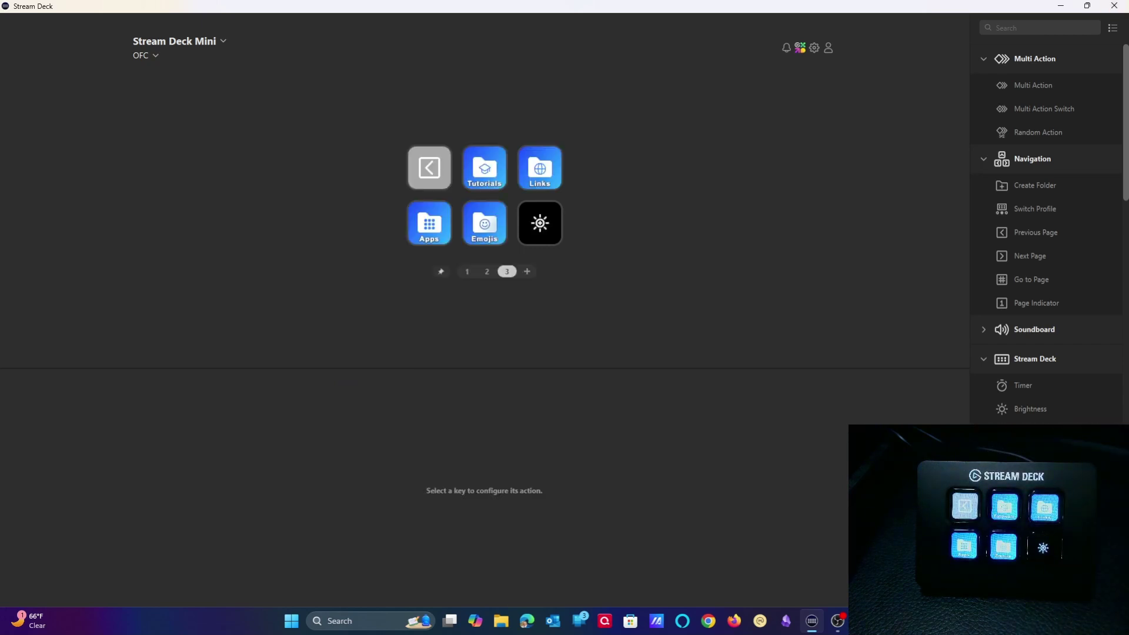
Add a fourth page to the OFC profile, holding only a back key so far
left_click(532, 272)
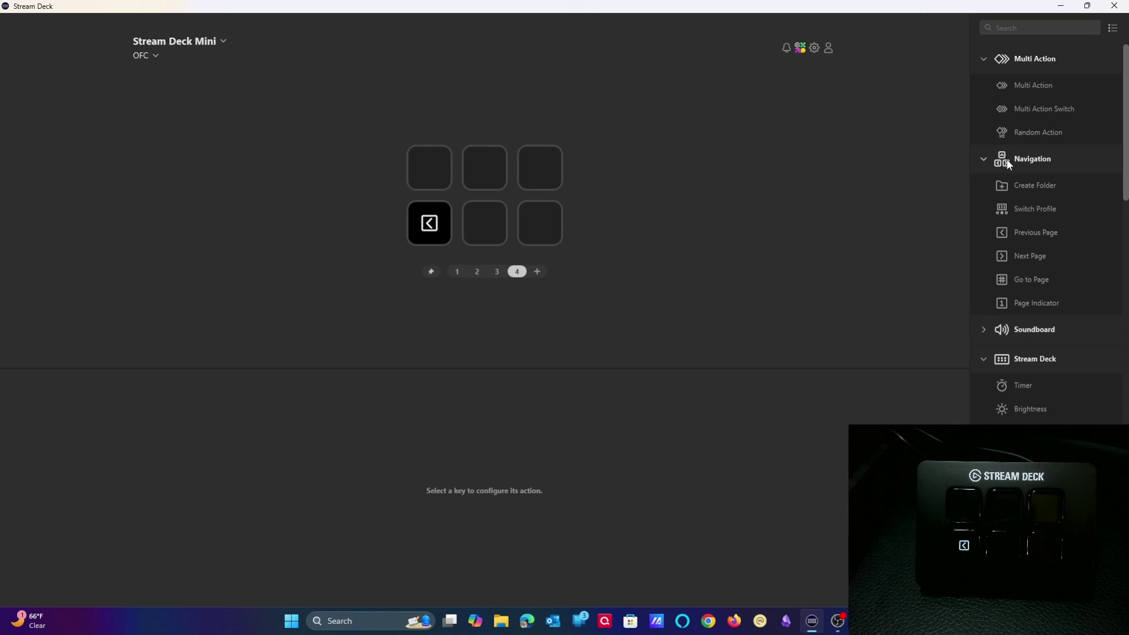
scroll(1008, 164, "down", 10)
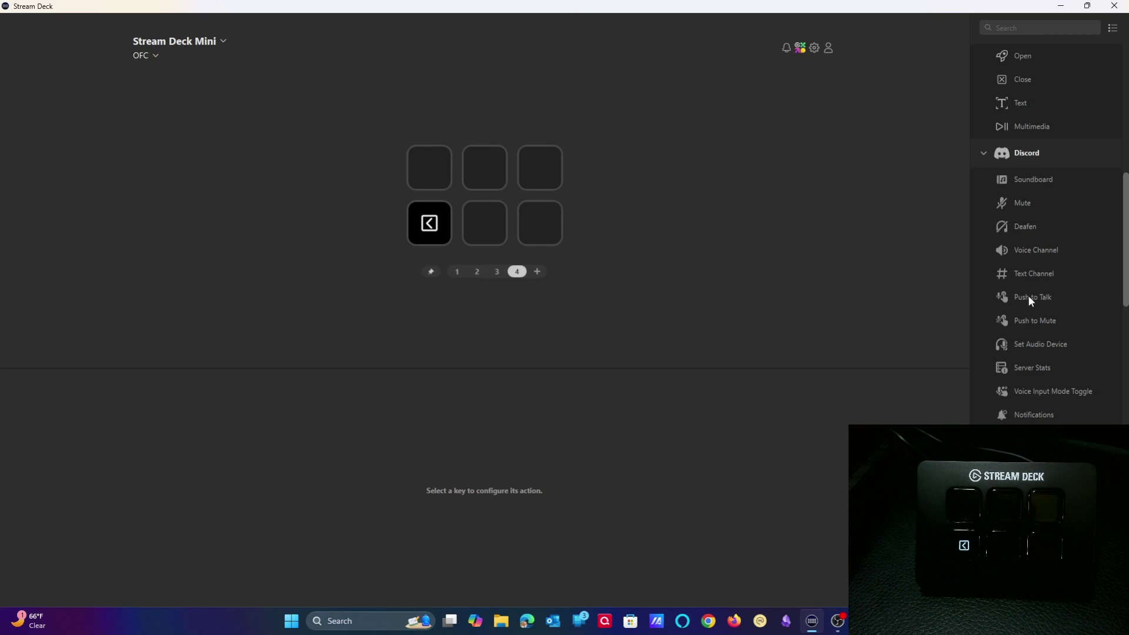
Put Discord Push to Talk, Mute ('Mute'), Notifications, Volume Control, Set Audio Device on page 4; add page 5
left_click_drag(1028, 295, 429, 168)
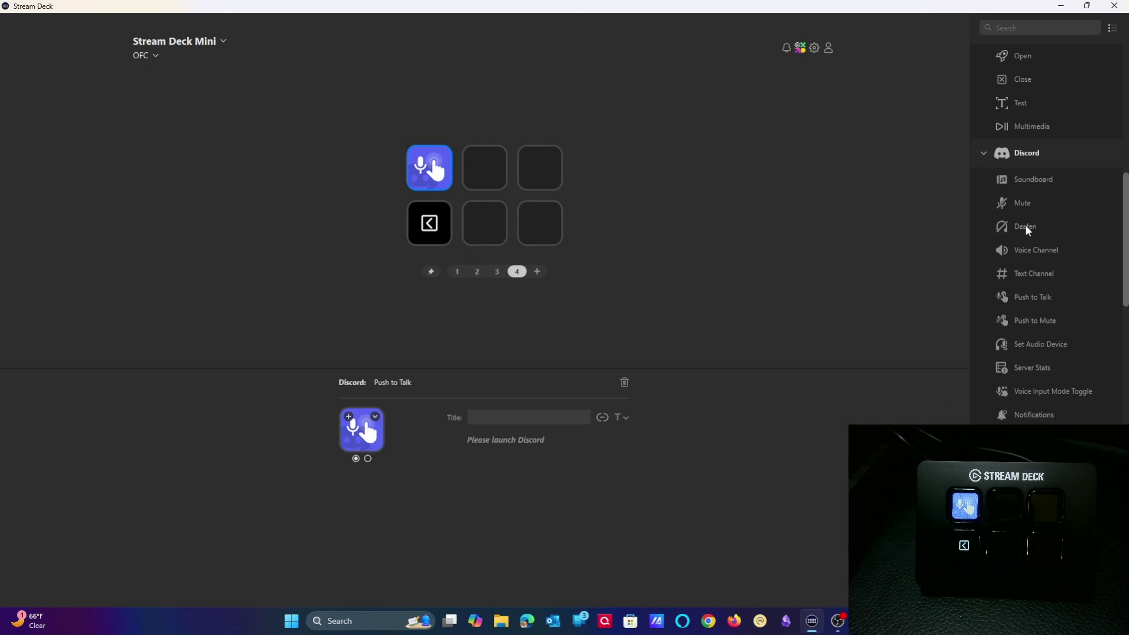
left_click_drag(1021, 202, 486, 171)
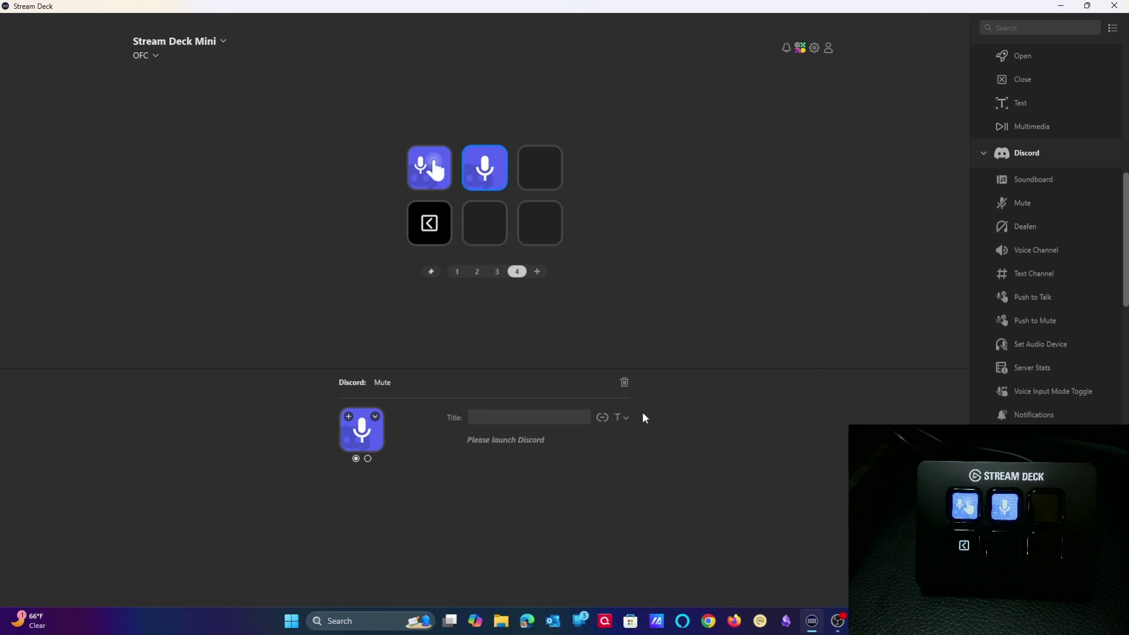
type("Mute")
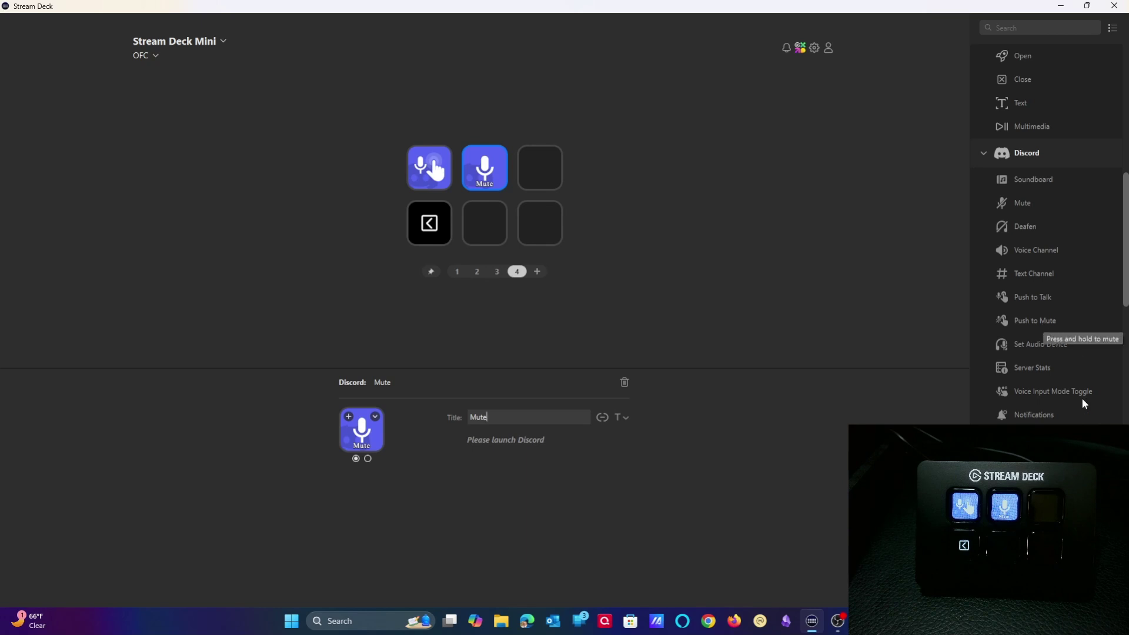
left_click_drag(1039, 417, 548, 164)
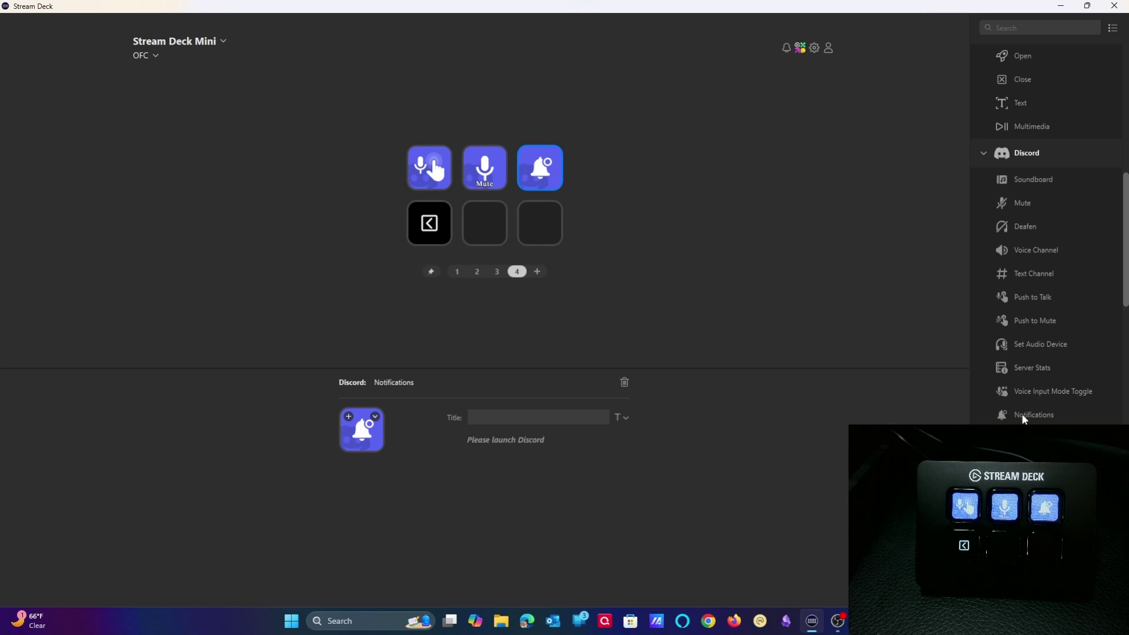
left_click_drag(1020, 414, 497, 226)
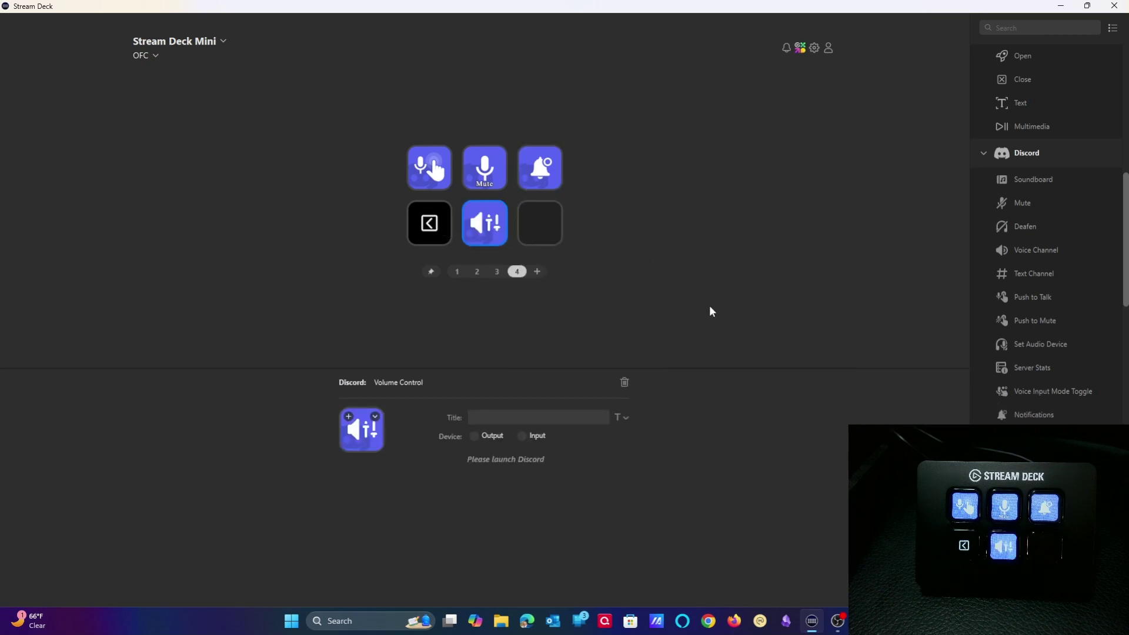
left_click_drag(1050, 347, 547, 235)
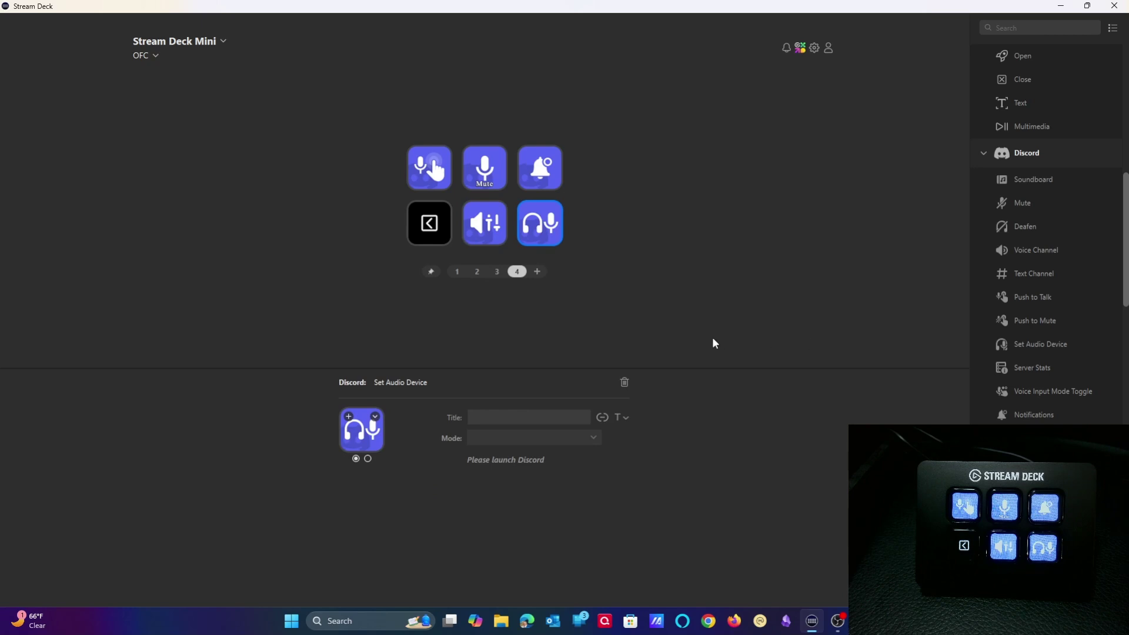
left_click(537, 271)
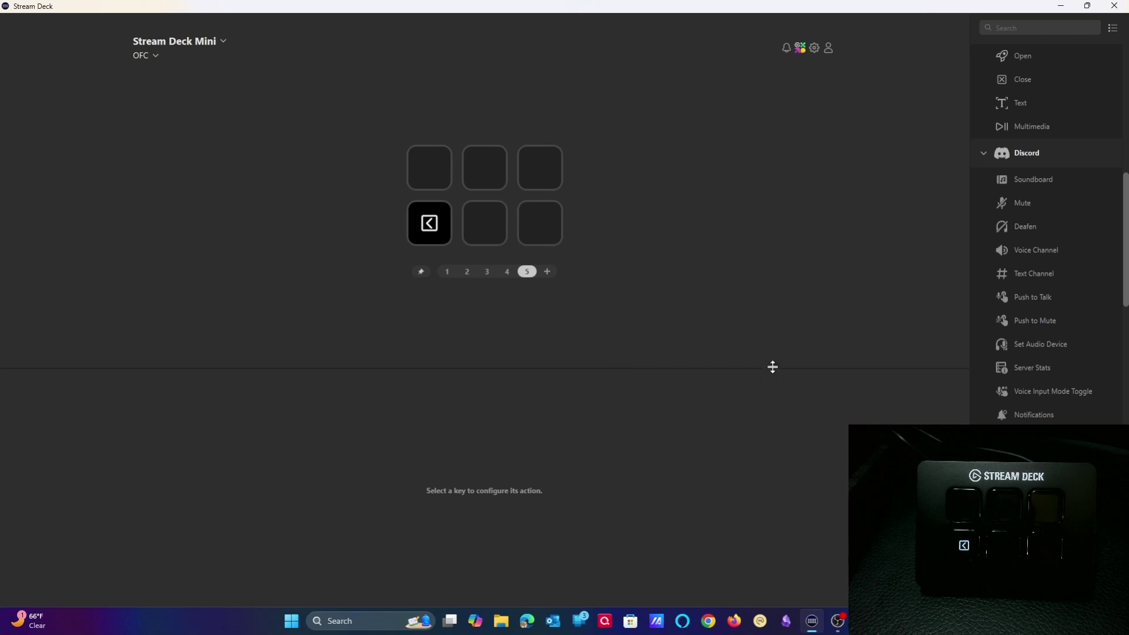
Place a new folder titled 'Links' on page 5's top-left key
left_click(984, 155)
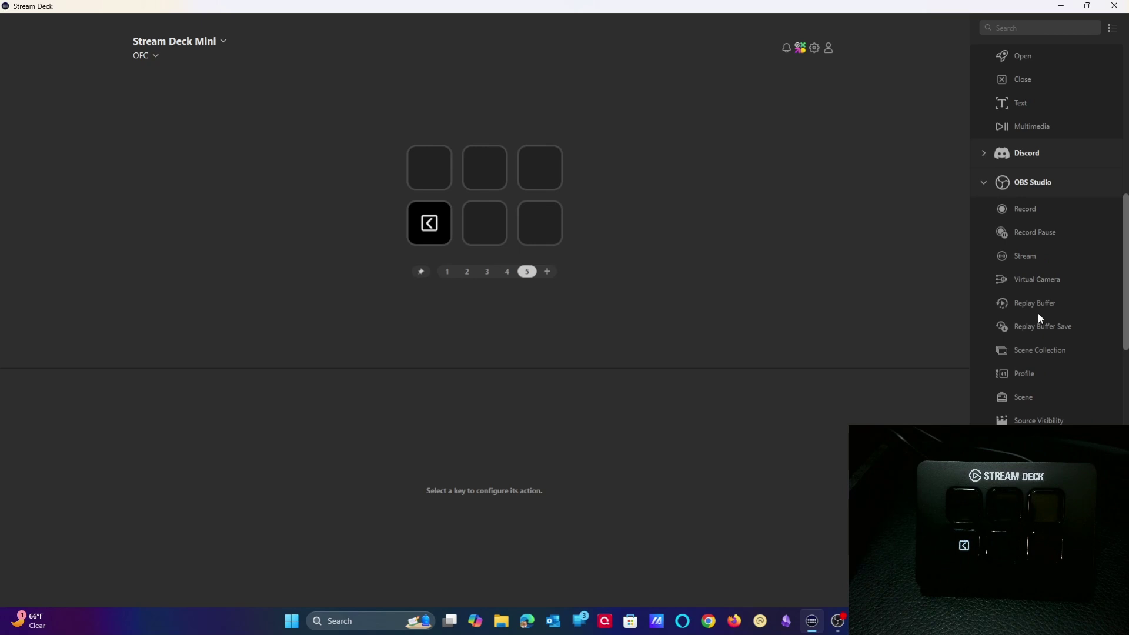
scroll(1030, 333, "up", 10)
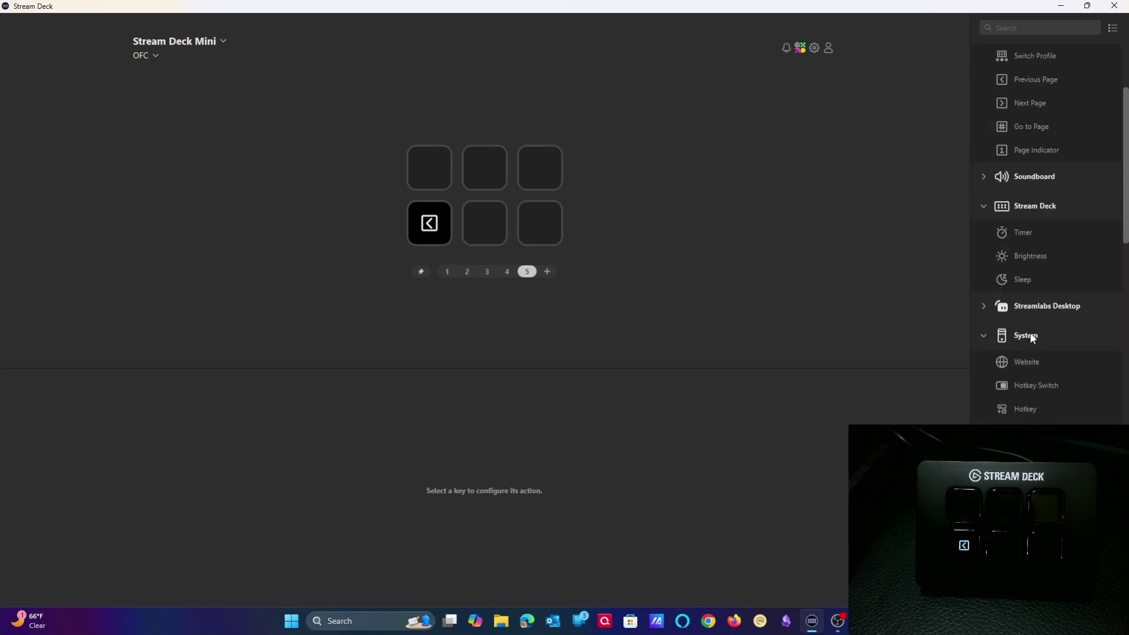
scroll(1029, 337, "up", 2)
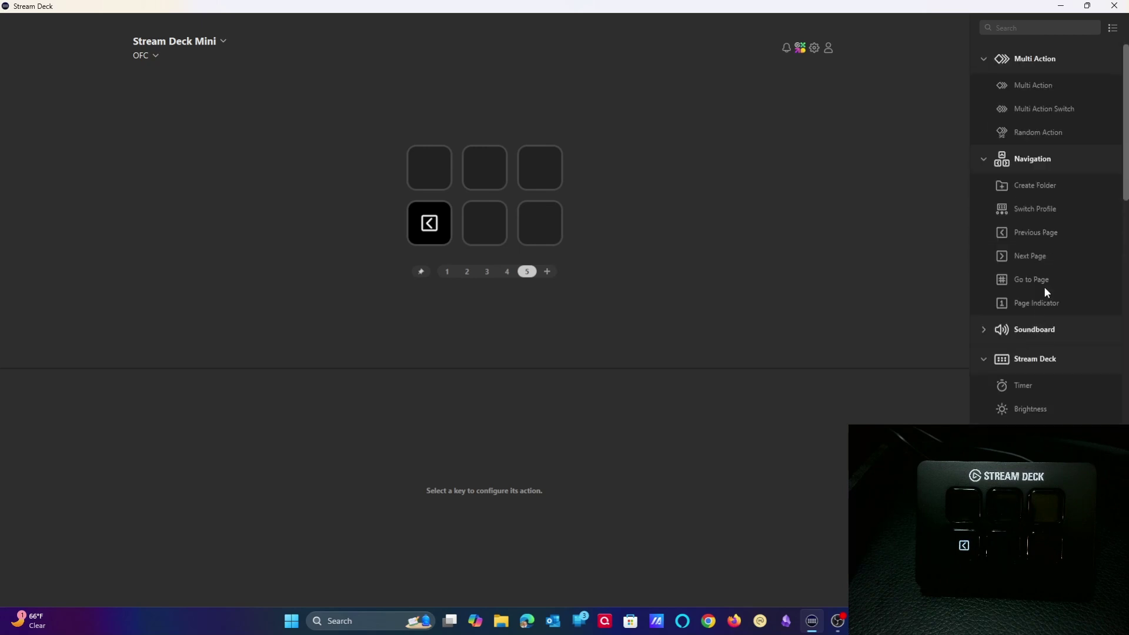
left_click_drag(1050, 188, 442, 172)
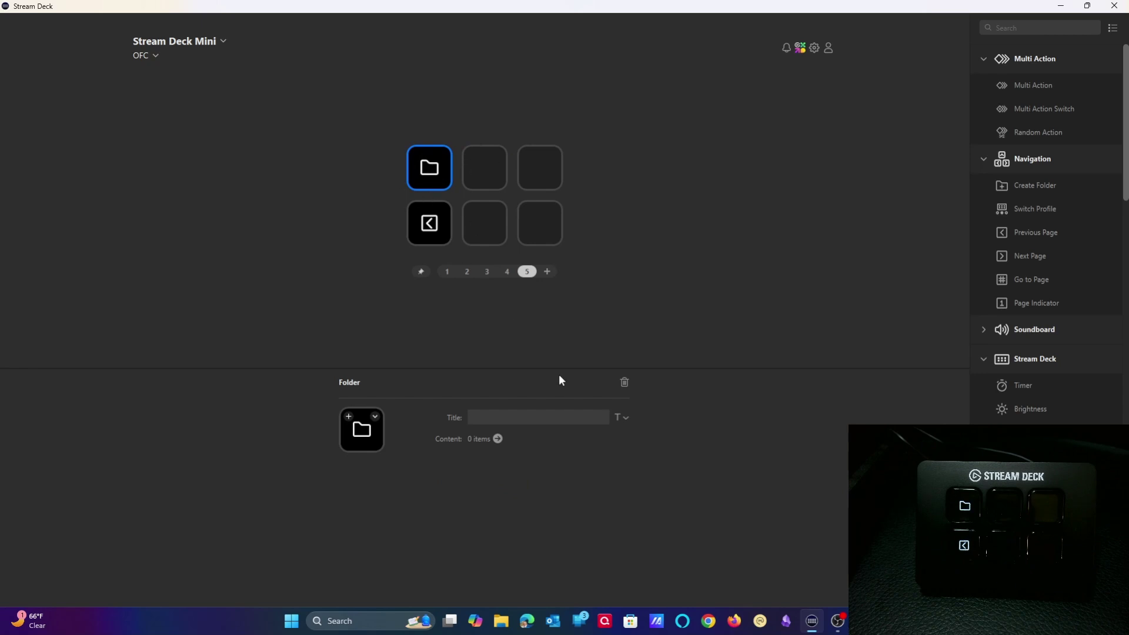
left_click(546, 415)
type("Links")
Inside Links, add Camera Hub Select Camera, Set Camera, Adjust Camera and Effect keys, then a Website key
double_click(437, 170)
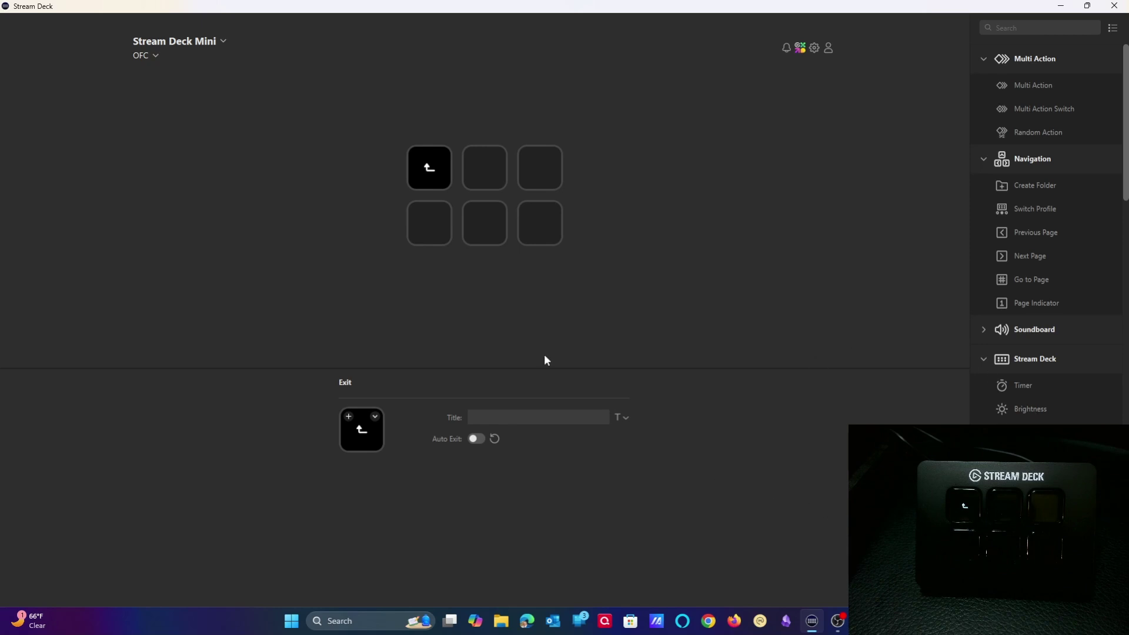
scroll(1067, 422, "down", 5)
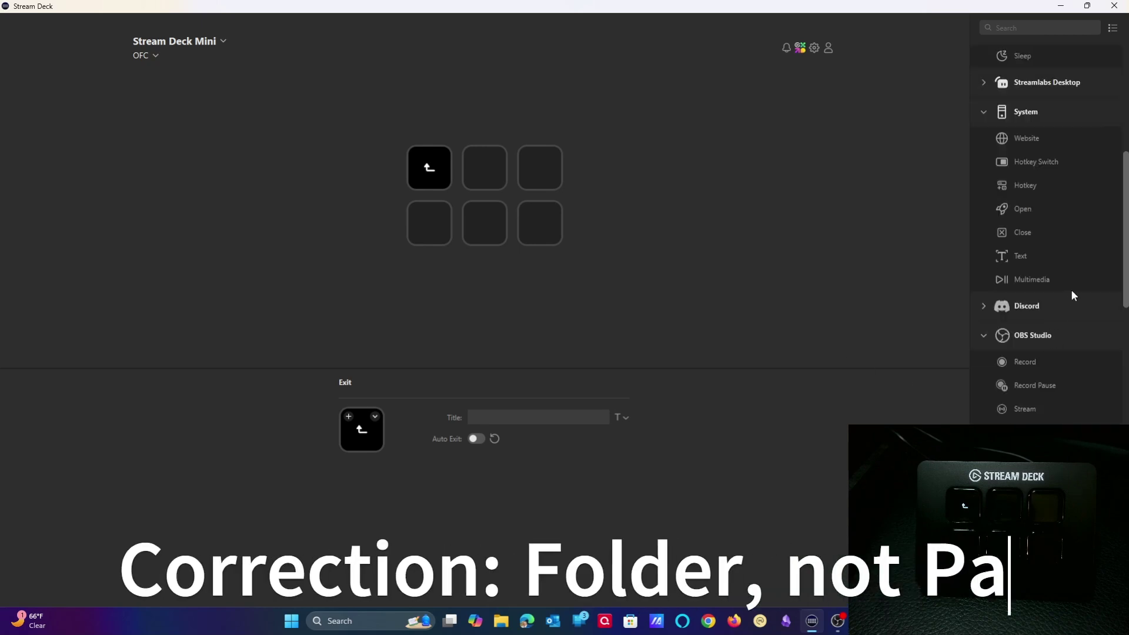
scroll(1071, 290, "down", 1)
scroll(1072, 294, "down", 3)
scroll(1073, 296, "down", 6)
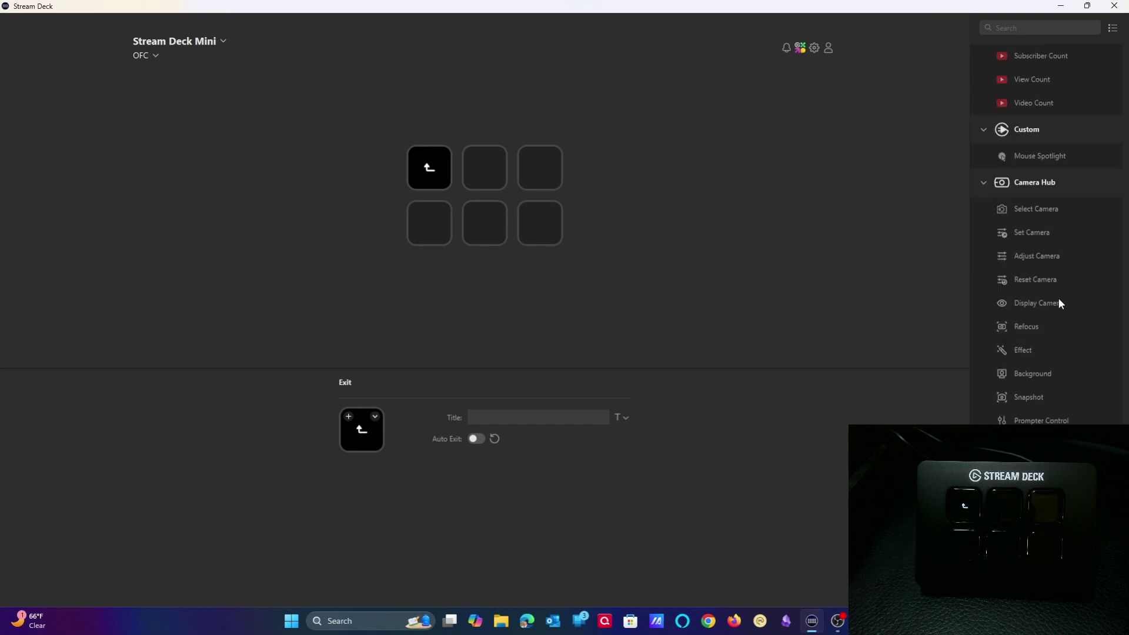
left_click_drag(1042, 206, 489, 173)
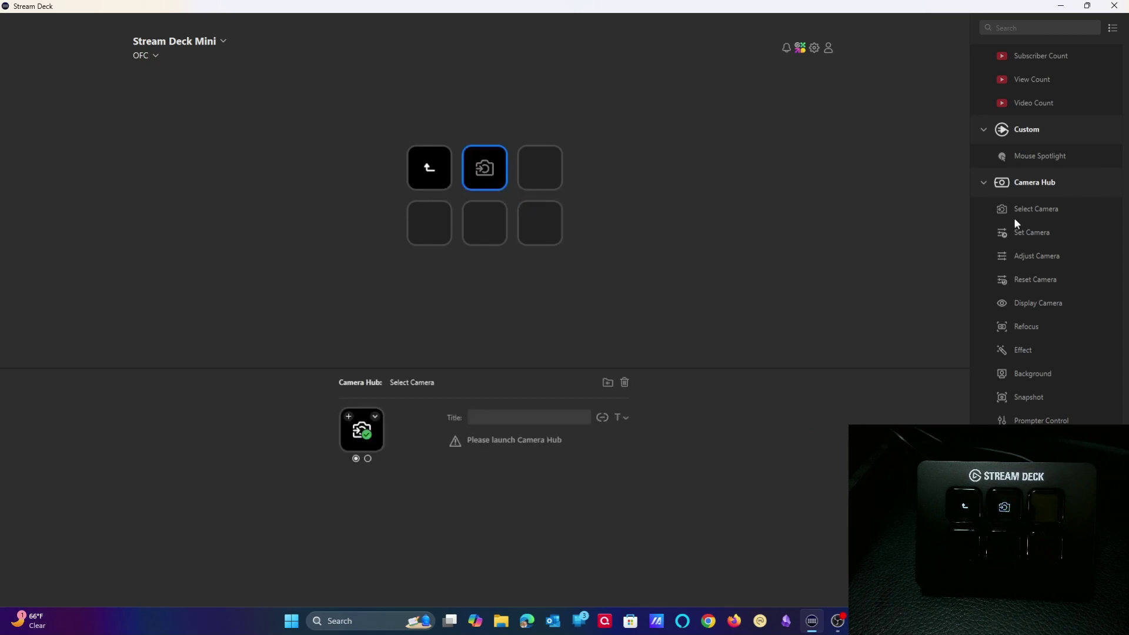
left_click_drag(1027, 231, 544, 166)
left_click_drag(1033, 257, 435, 223)
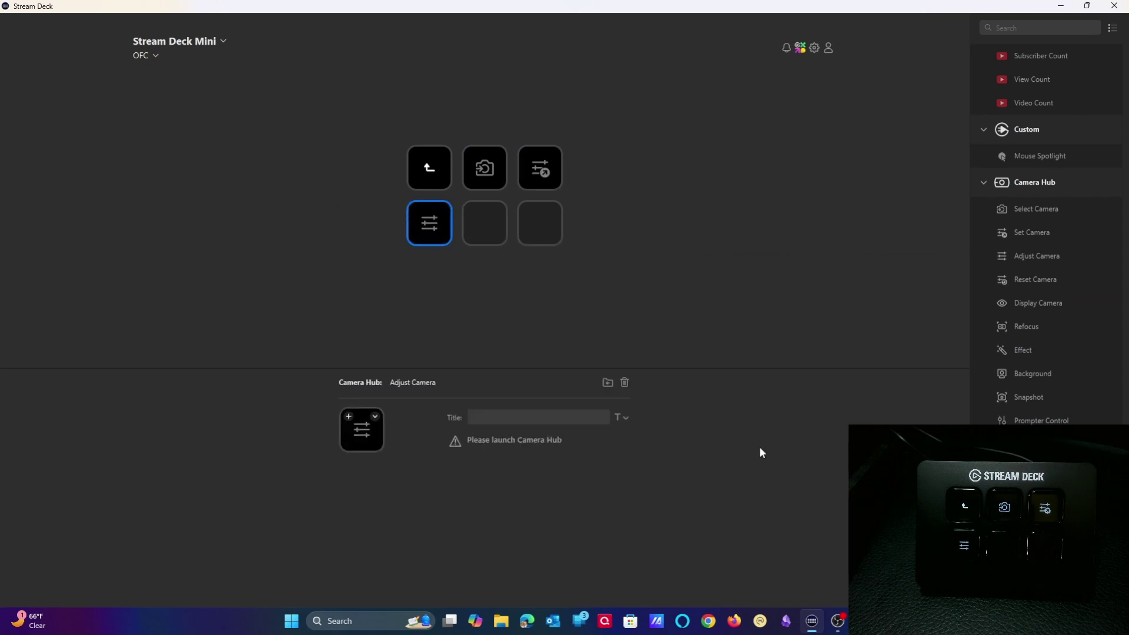
left_click_drag(1019, 349, 488, 224)
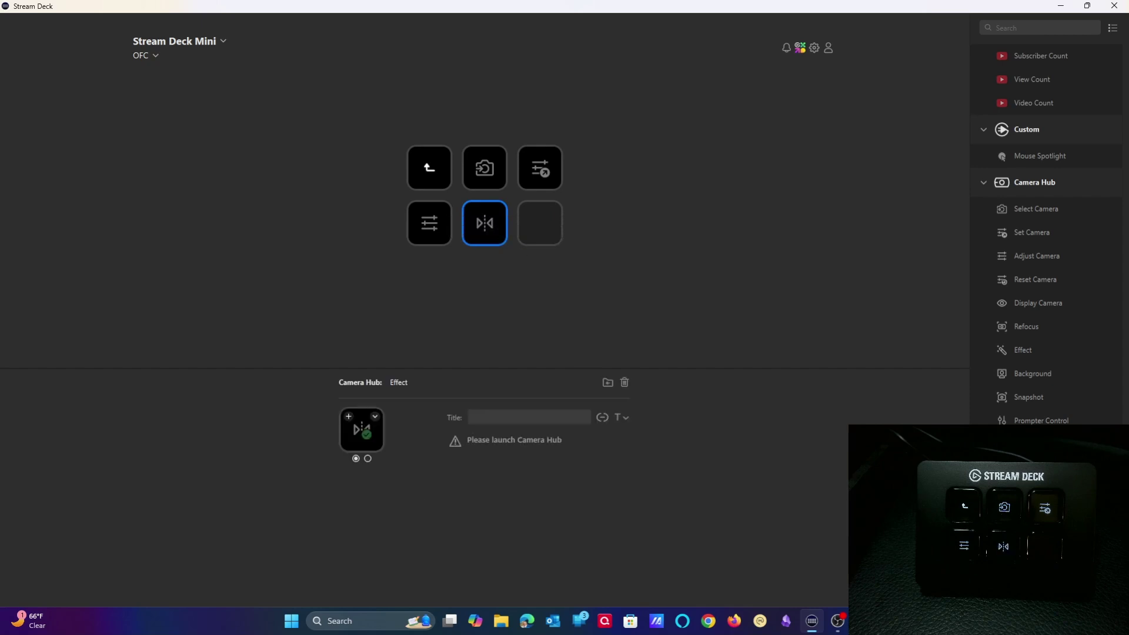
left_click_drag(1026, 267, 485, 171)
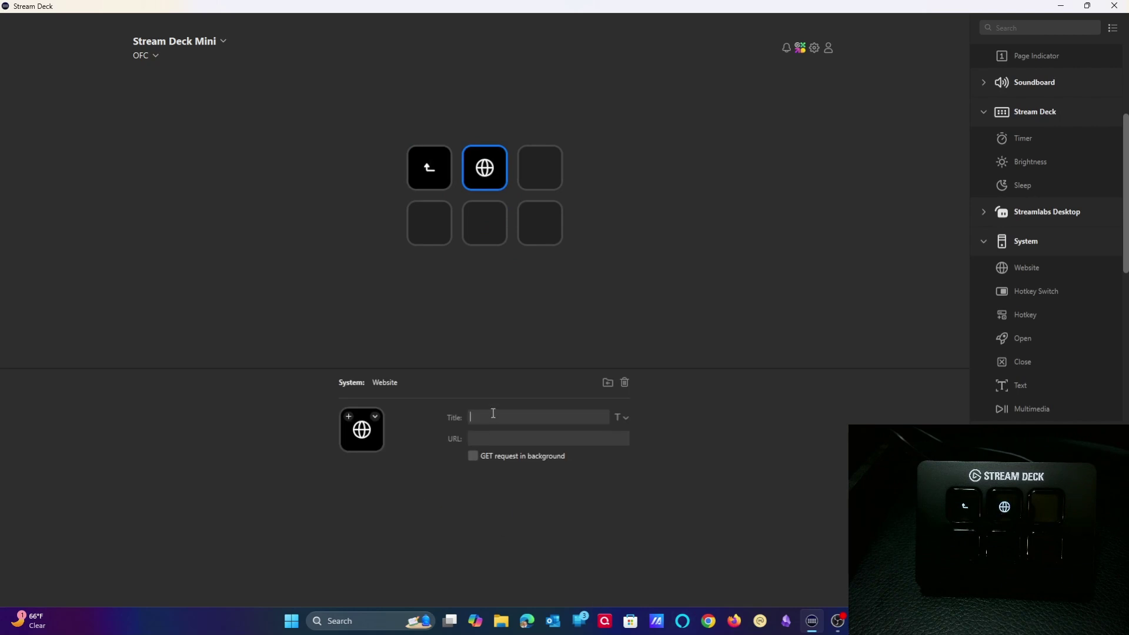
Title the Website key 'Google' and set its URL to google.com
type("Google")
left_click(491, 438)
type("google.c")
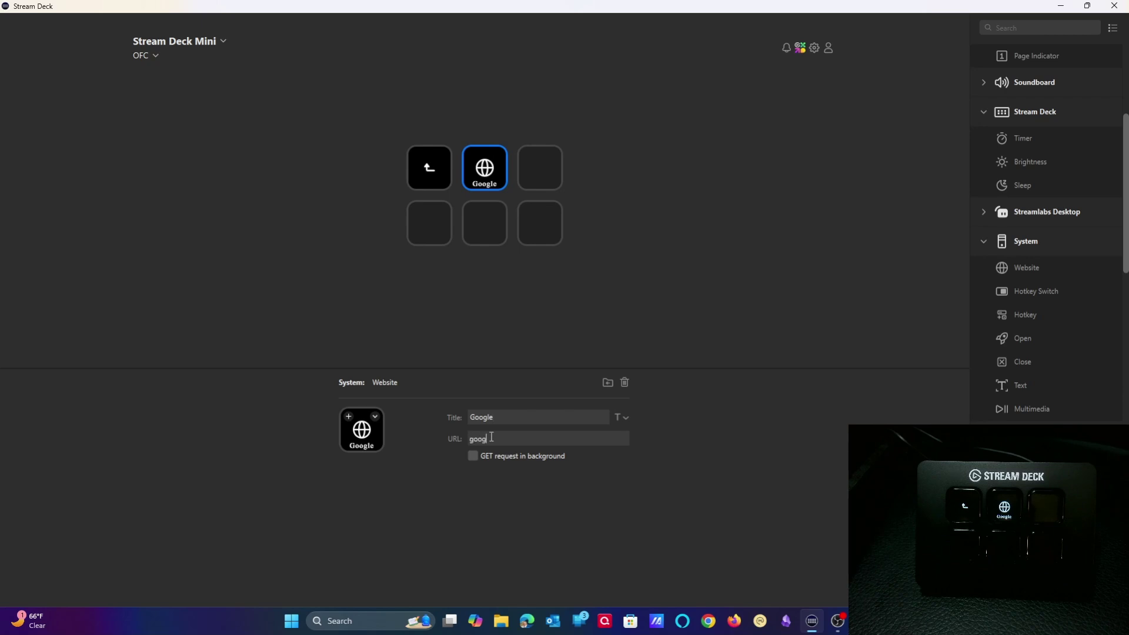
type("om")
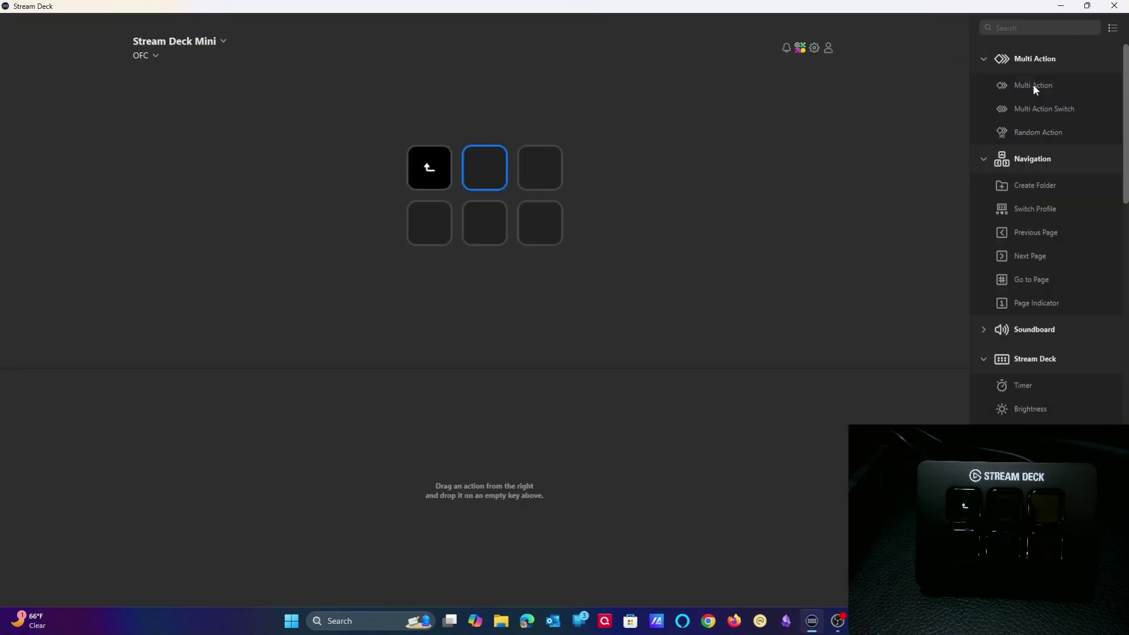
Turn the second top key into a Multi Action and start editing its title
left_click_drag(1036, 87, 495, 167)
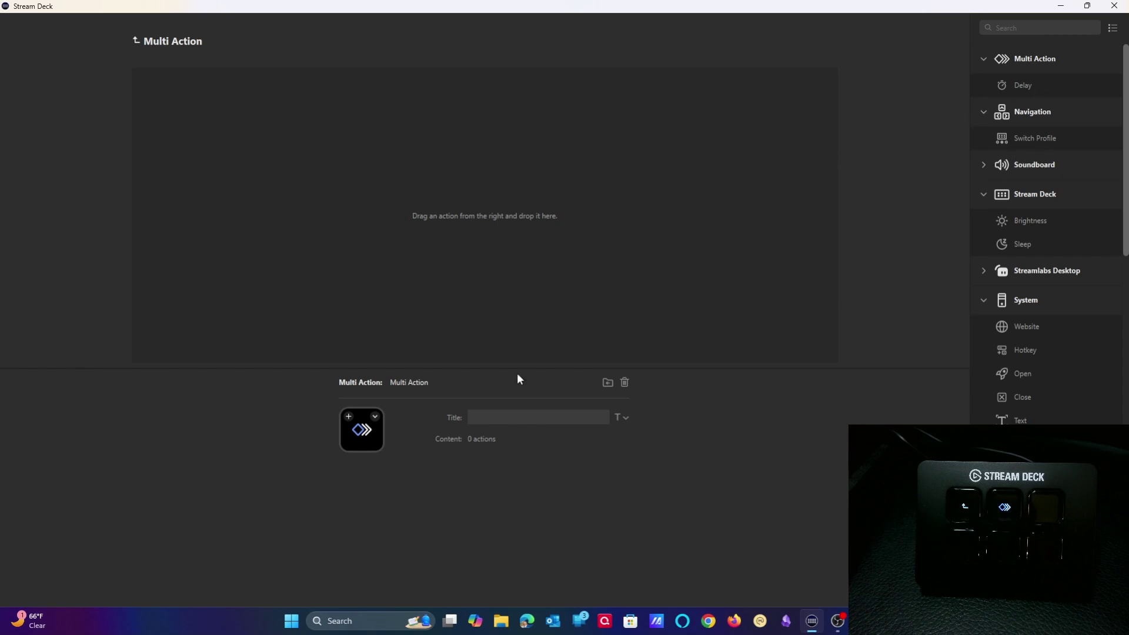
left_click(505, 417)
scroll(1040, 350, "down", 4)
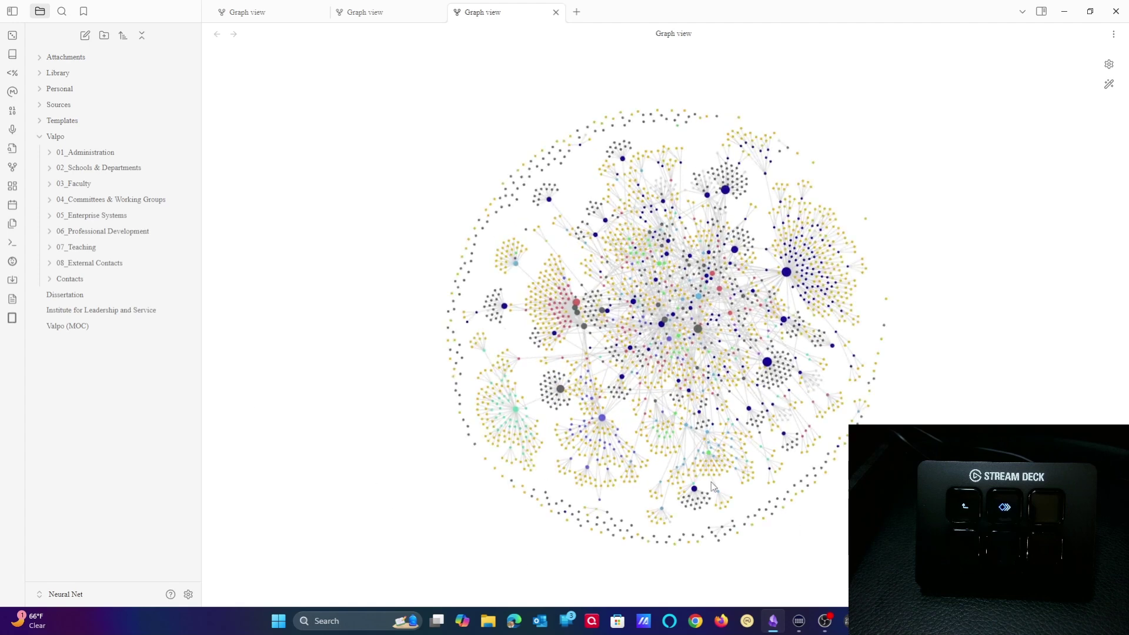
Minimize Obsidian, close Supernote Partner, and return to the Multi Action editor
left_click(1071, 16)
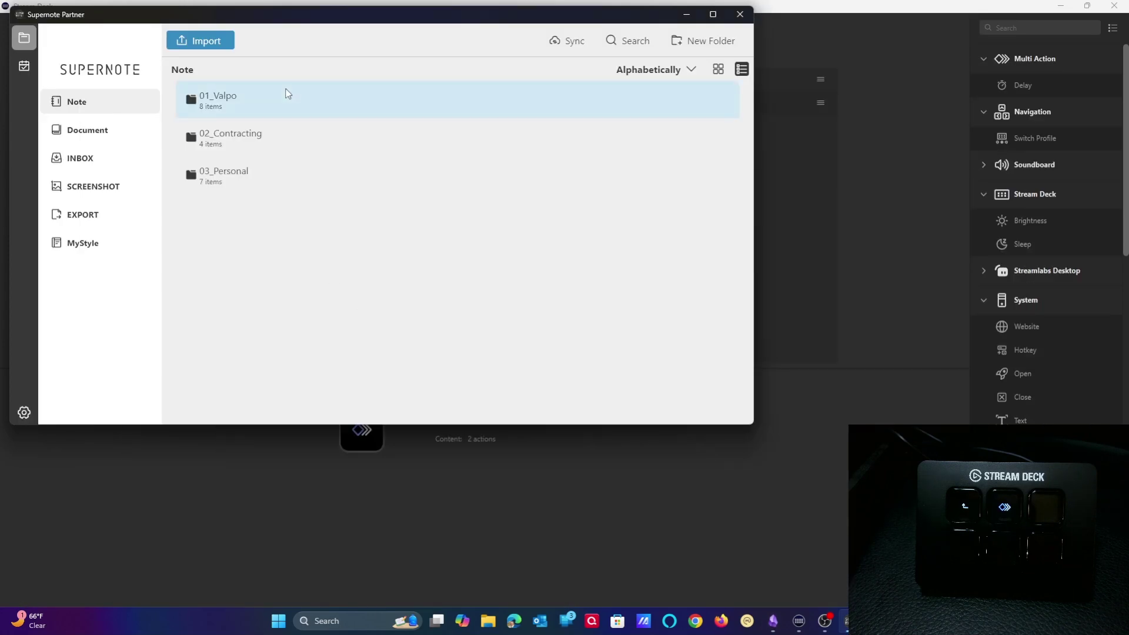
left_click(740, 14)
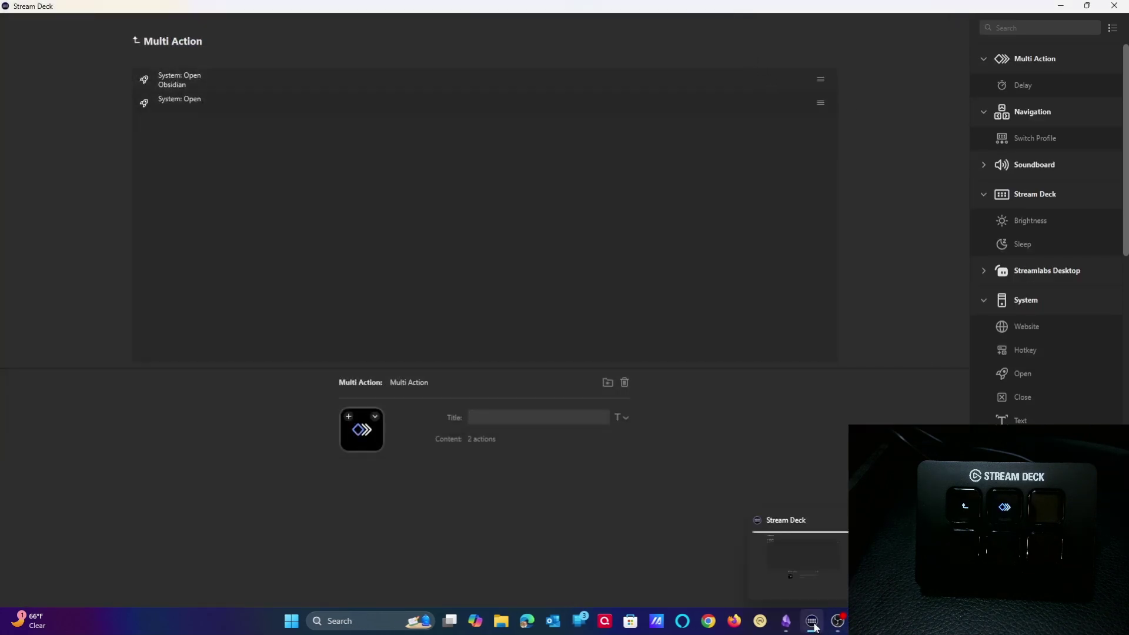
mouse_move(789, 606)
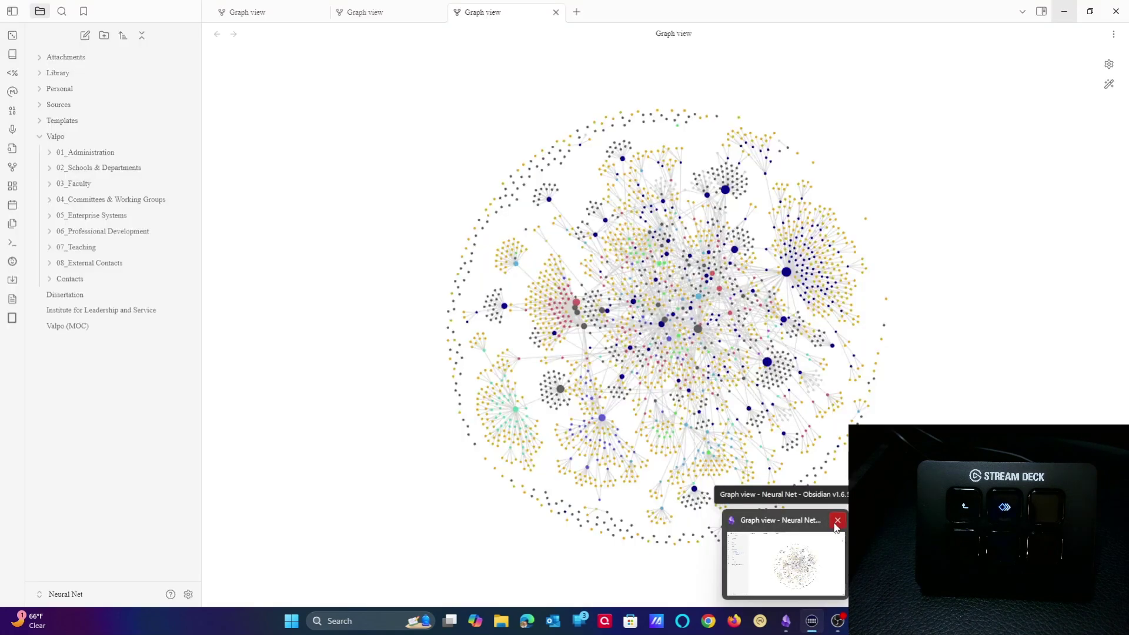
left_click(837, 522)
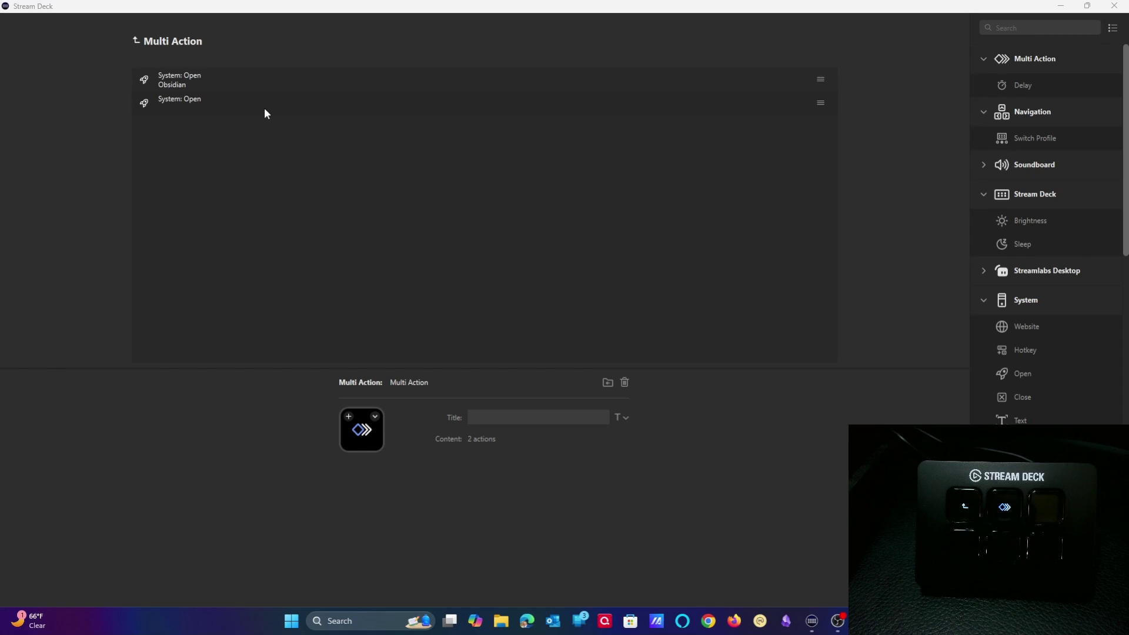
Insert a 1000 ms Delay between the two Open steps, then close Supernote Partner and Obsidian
left_click_drag(1040, 84, 287, 95)
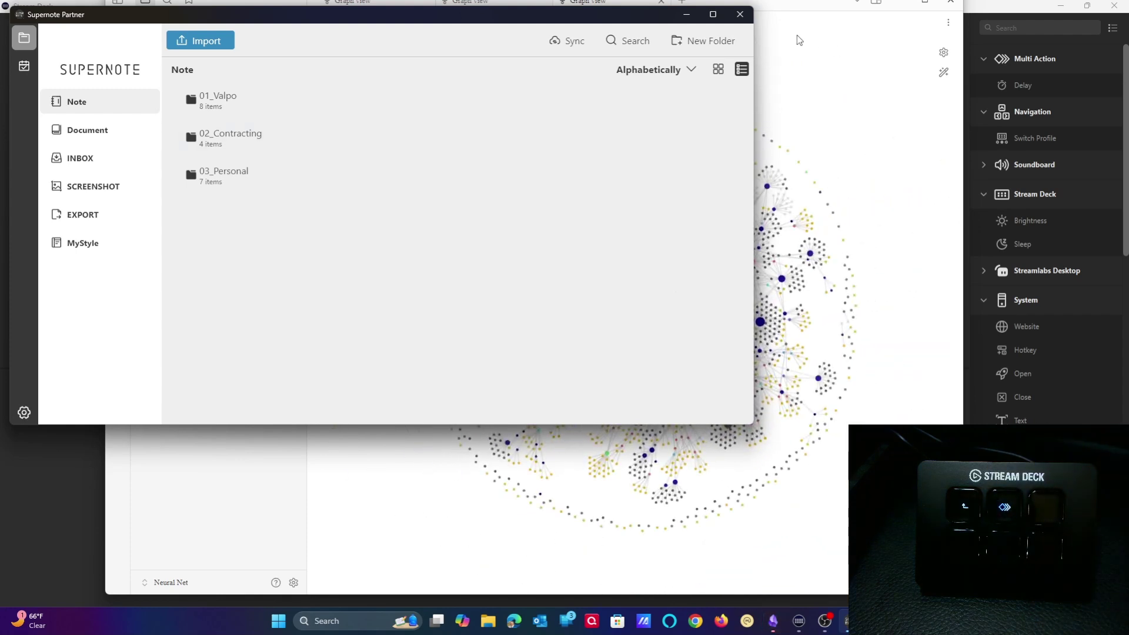
left_click(744, 19)
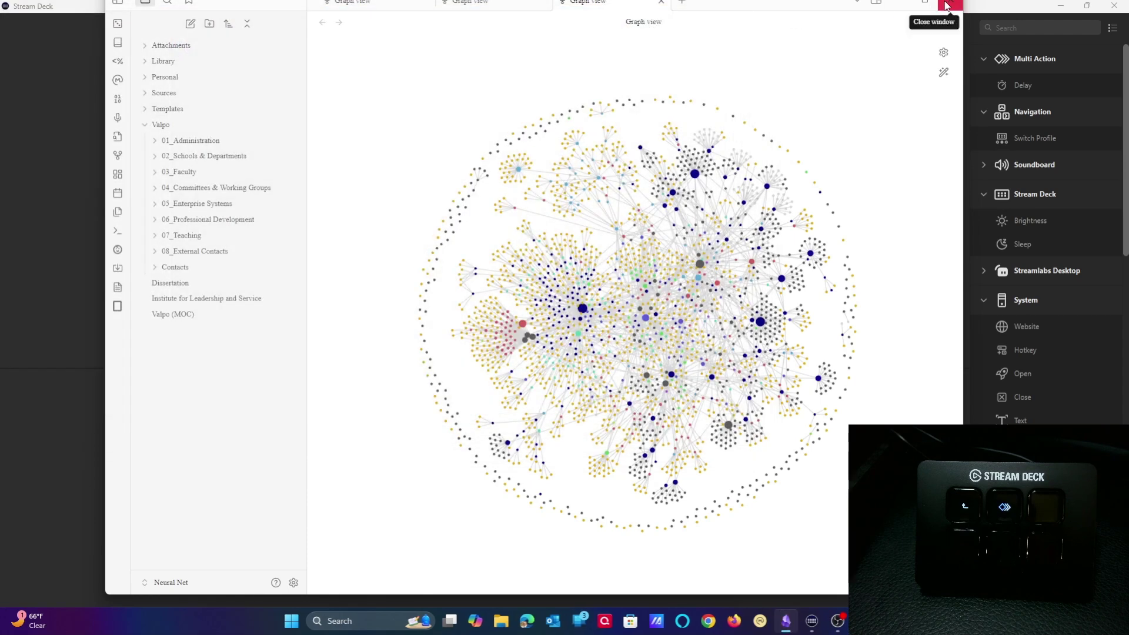
left_click(947, 6)
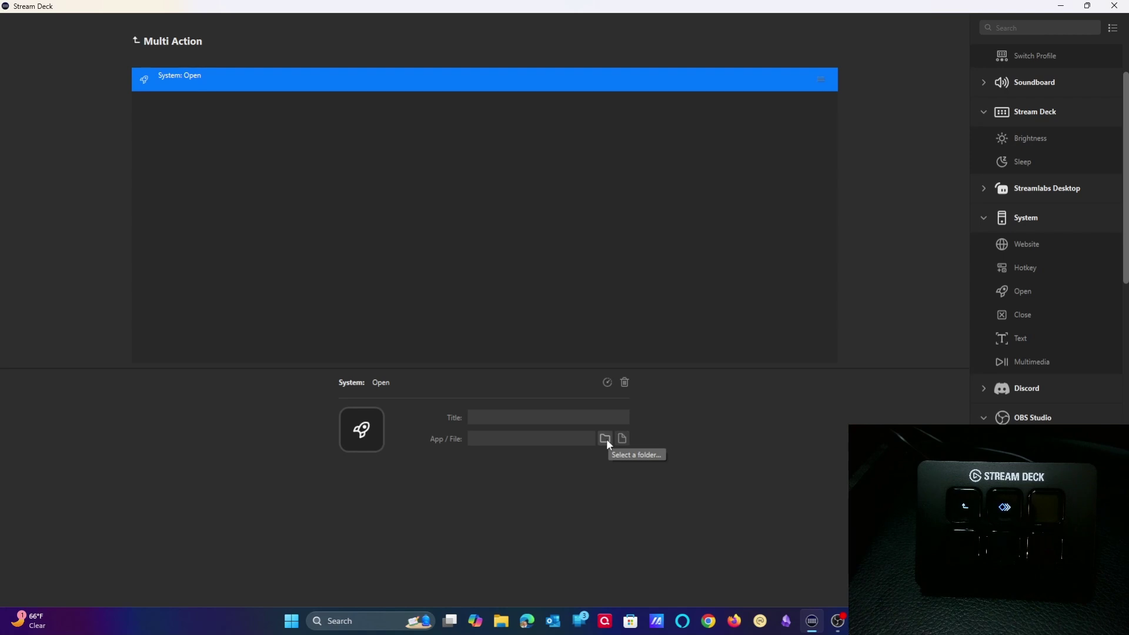
Browse for a folder for the Open step, cancel, then browse for a program file instead
left_click(606, 439)
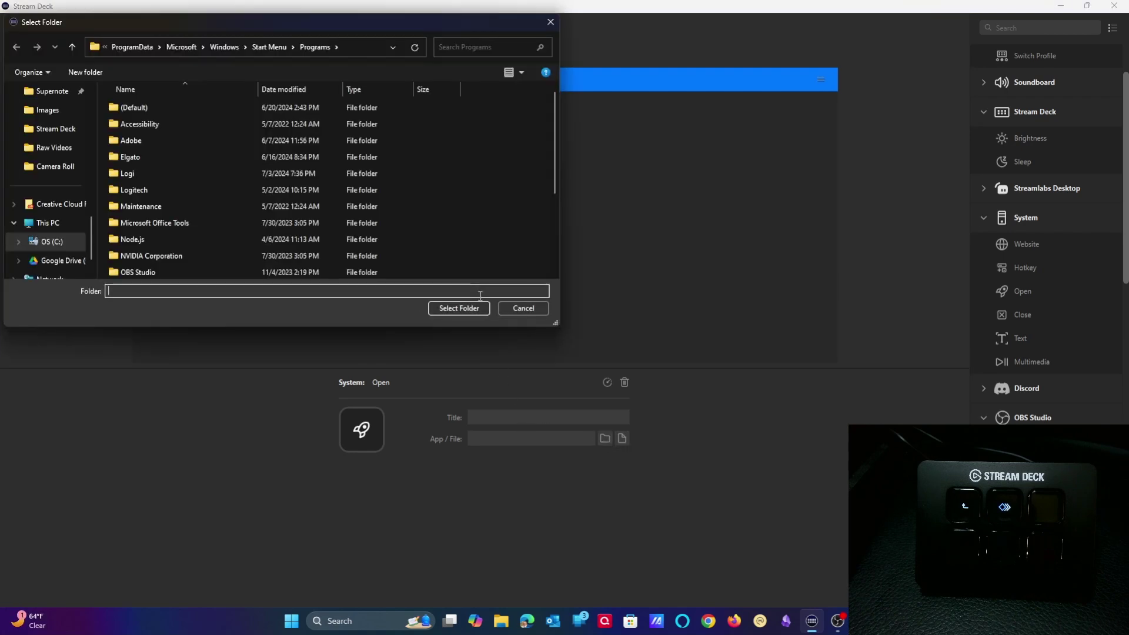
scroll(177, 200, "down", 3)
scroll(176, 225, "up", 3)
scroll(175, 230, "down", 3)
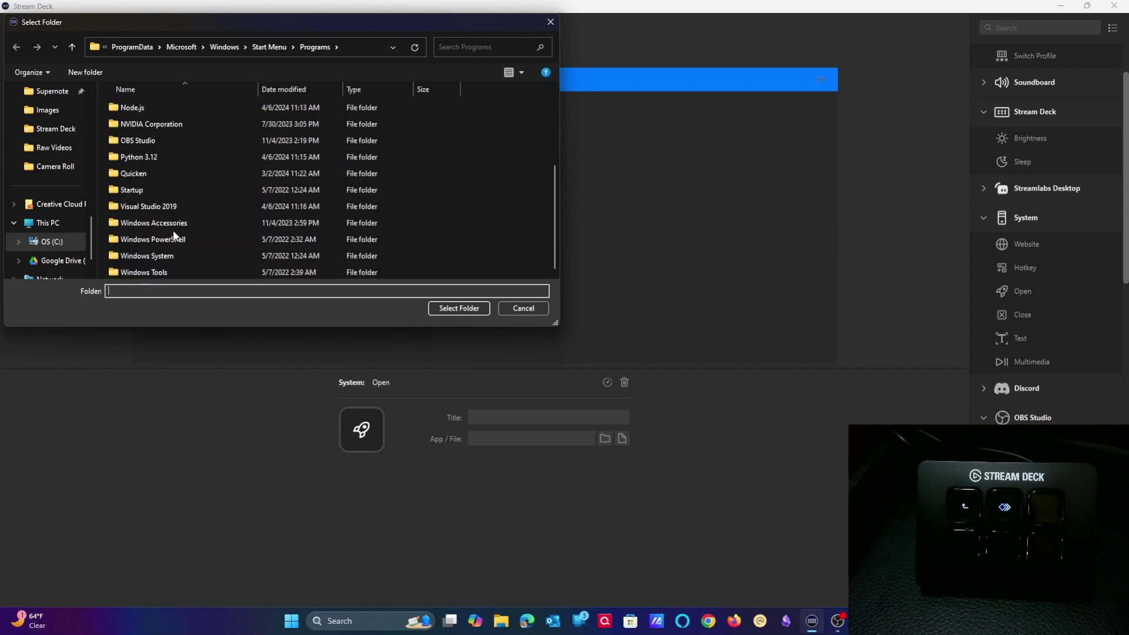
left_click(525, 310)
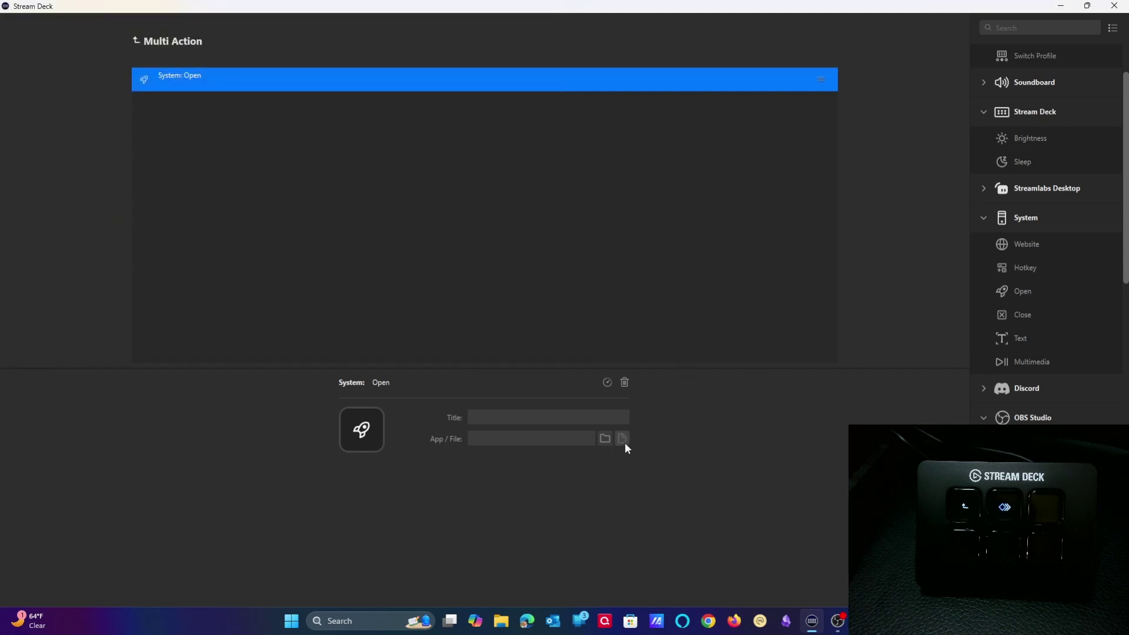
left_click(624, 441)
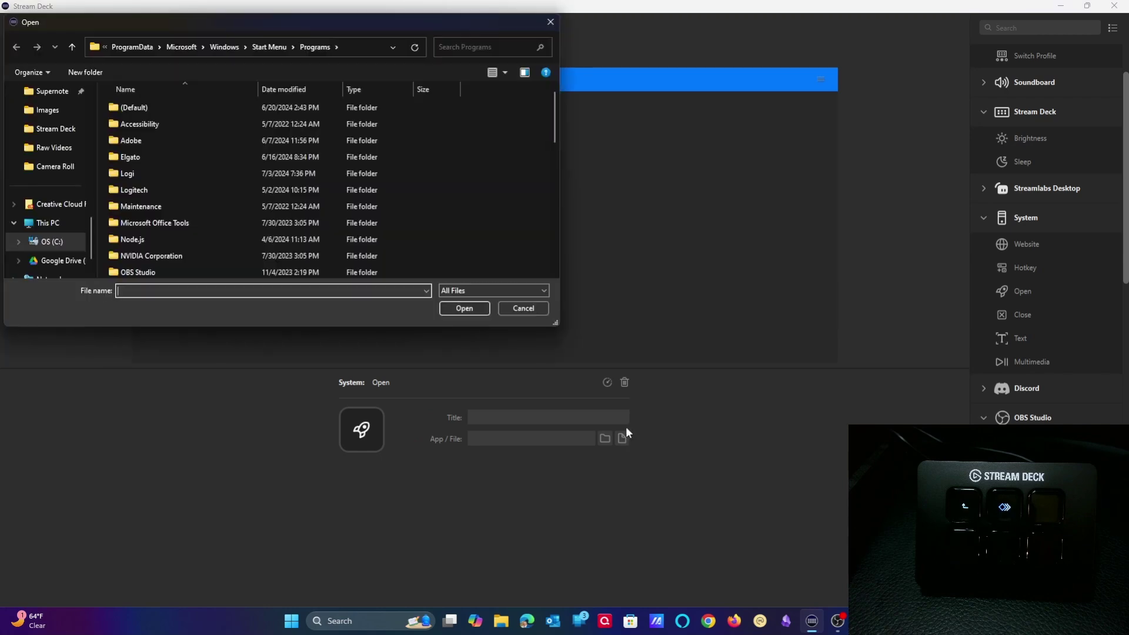
scroll(214, 154, "down", 10)
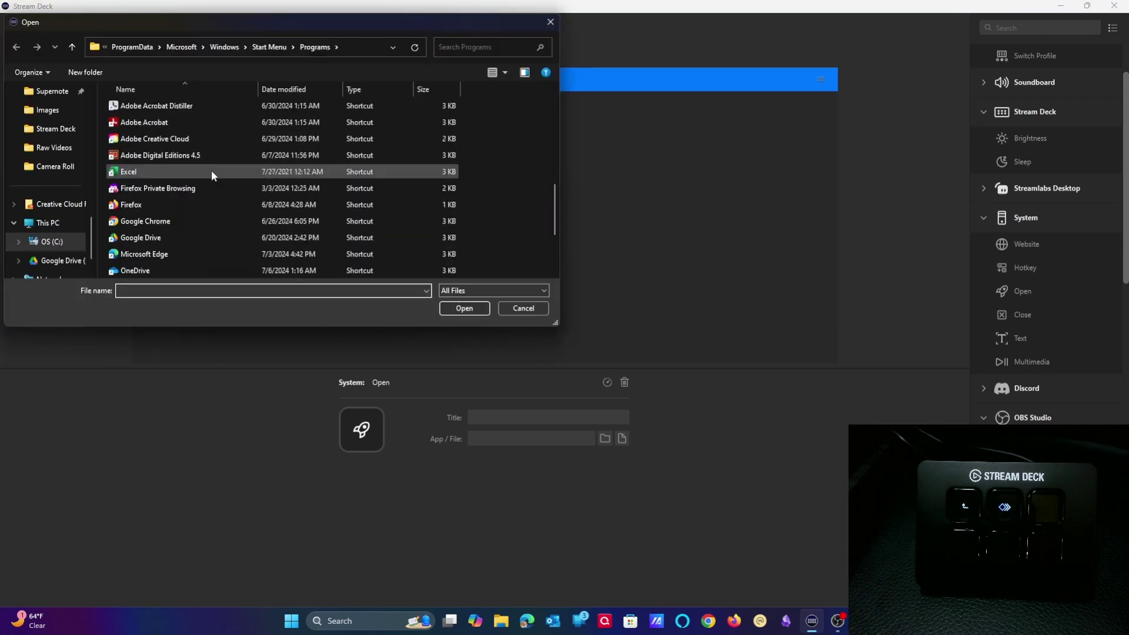
scroll(210, 172, "down", 2)
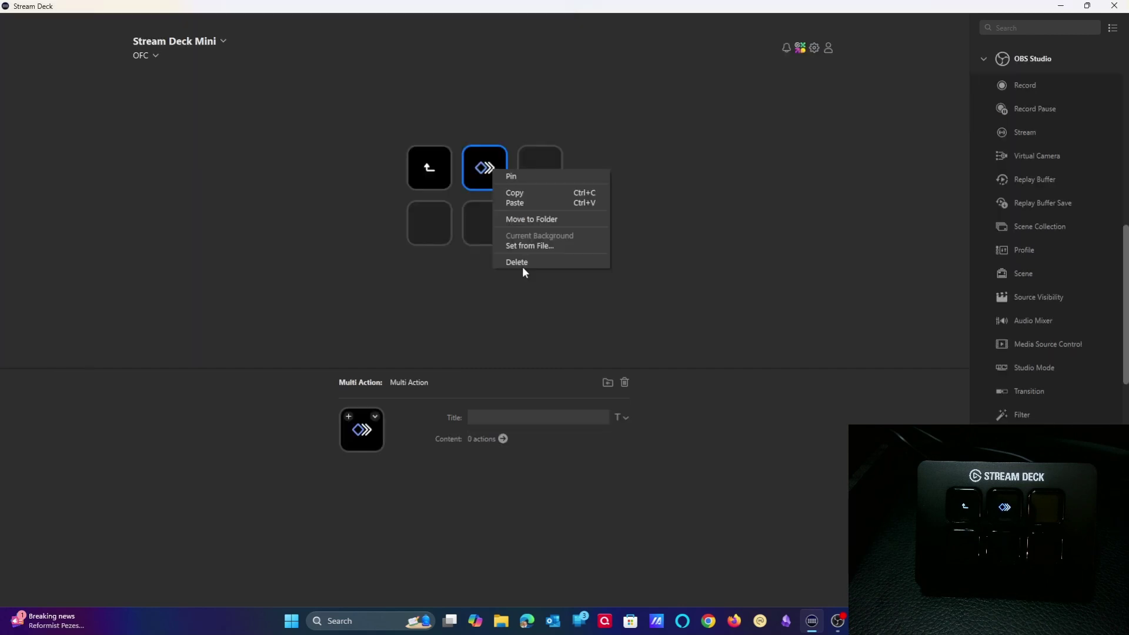
Delete the Multi Action key and the Links folder key, then bring up page 5's options
left_click(538, 265)
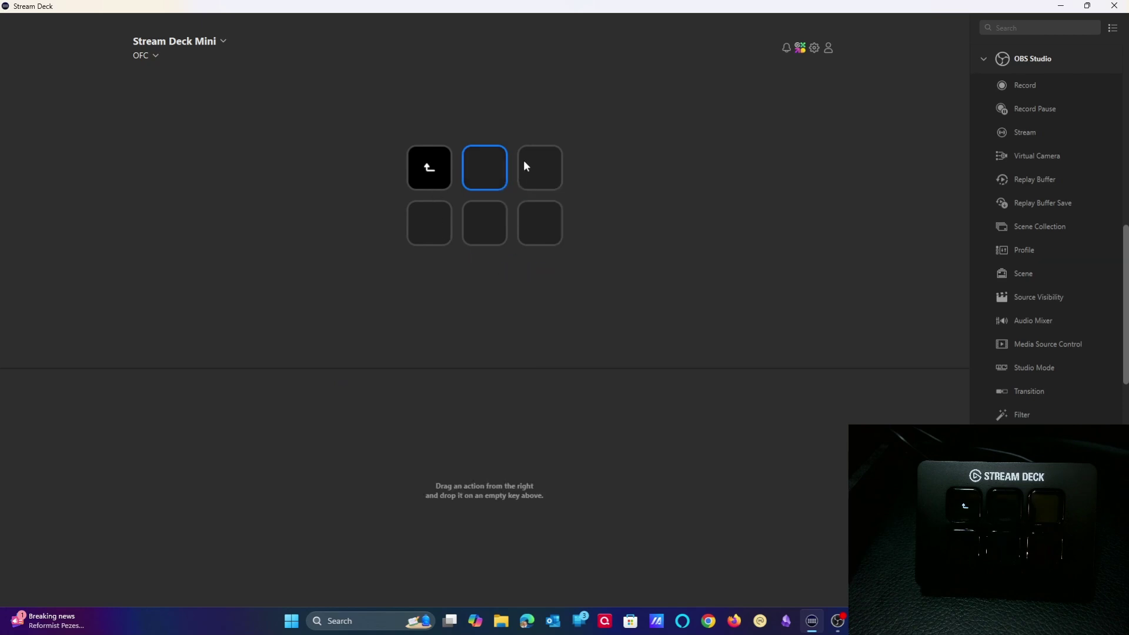
left_click(429, 167)
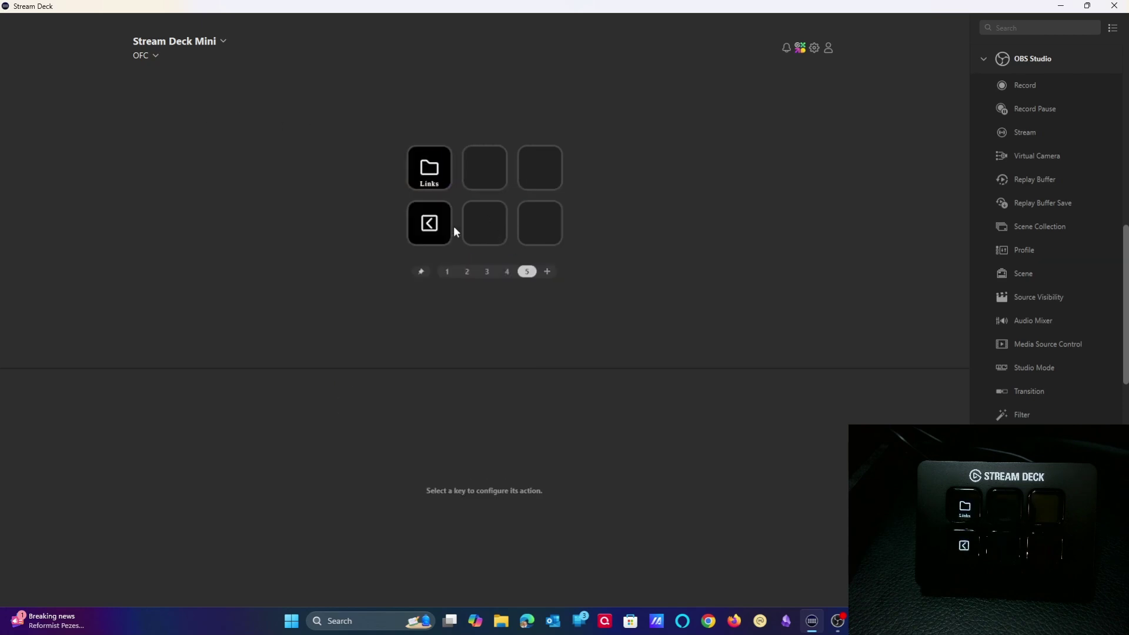
right_click(433, 176)
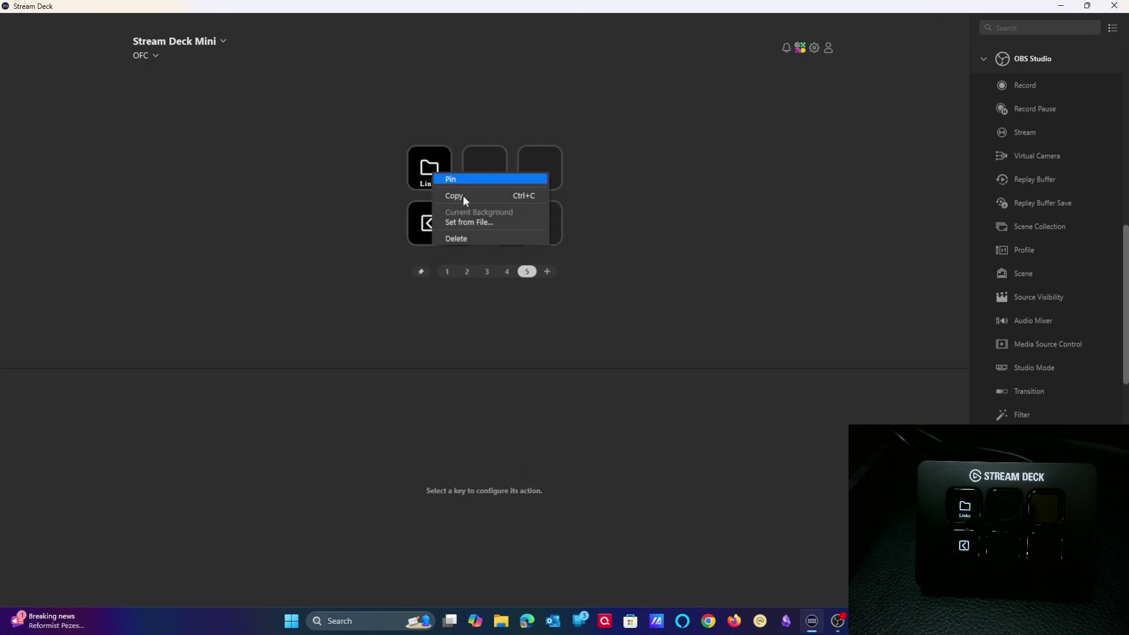
left_click(467, 239)
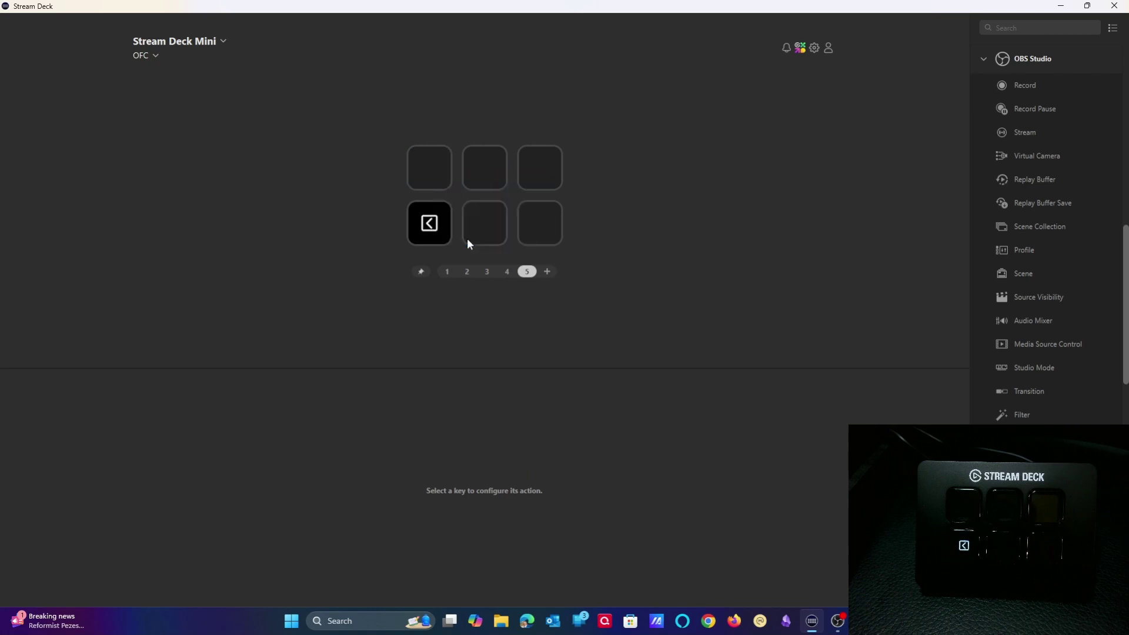
right_click(526, 274)
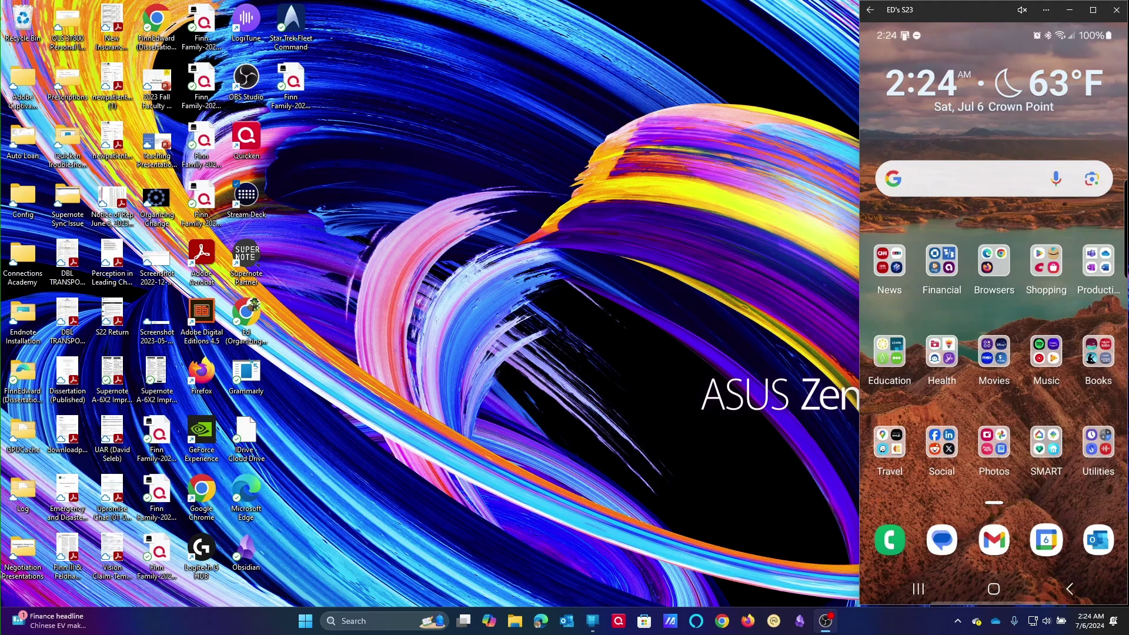
Launch Stream Deck Mobile from the phone's Productivity folder
left_click(1098, 262)
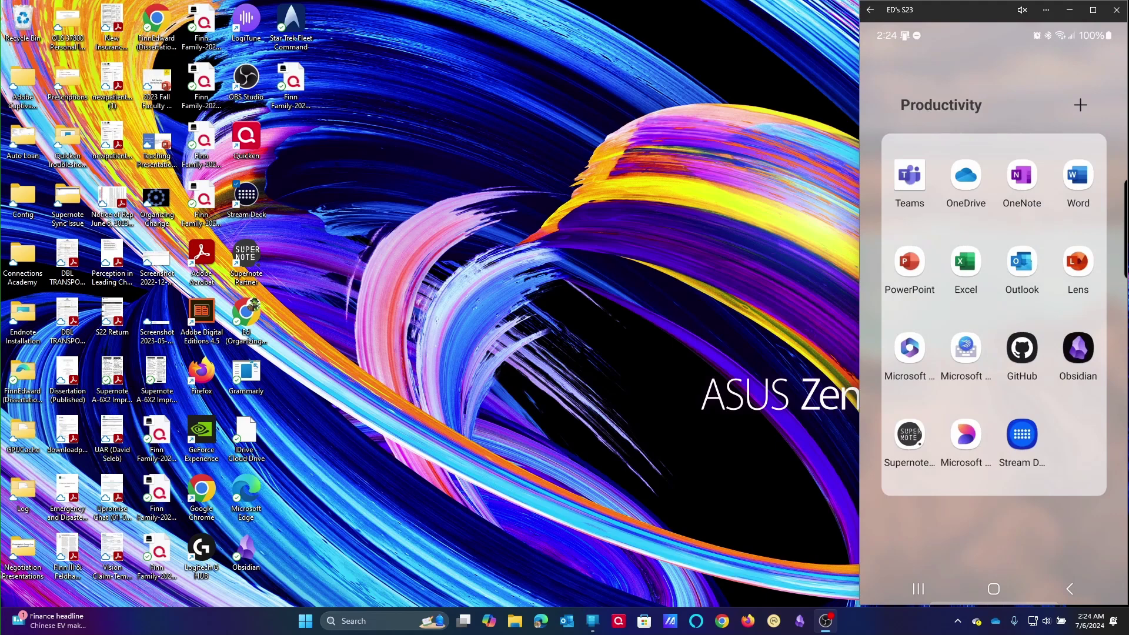
left_click(1022, 434)
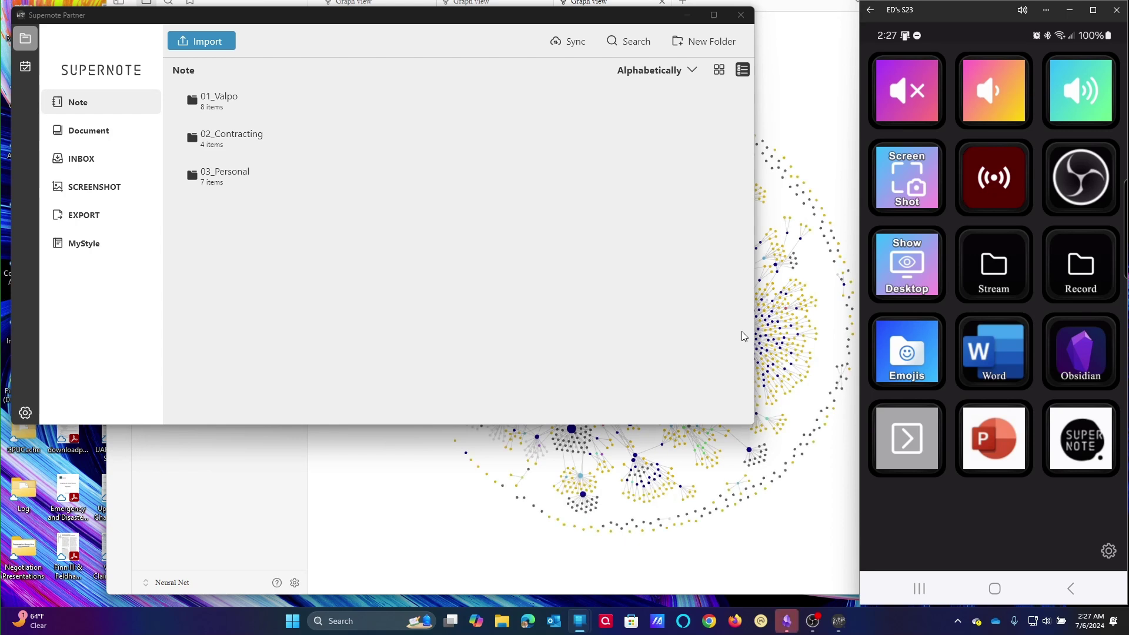
Close Supernote Partner and the Obsidian graph view, leaving the phone's key grid beside the desktop
left_click(741, 15)
left_click_drag(784, 12, 755, 33)
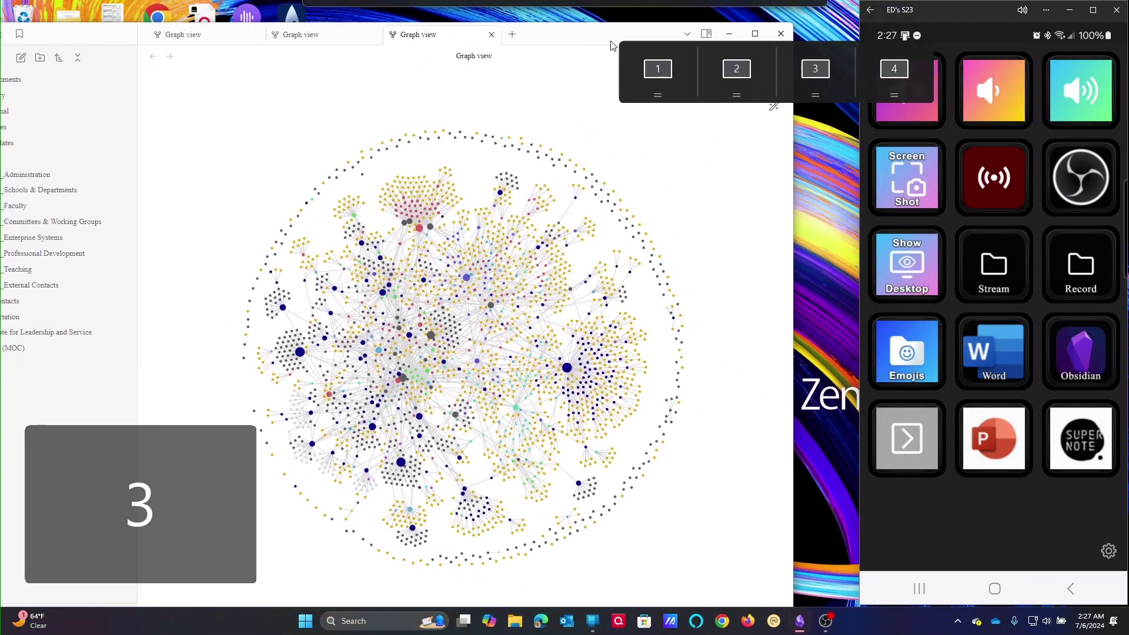
left_click(780, 33)
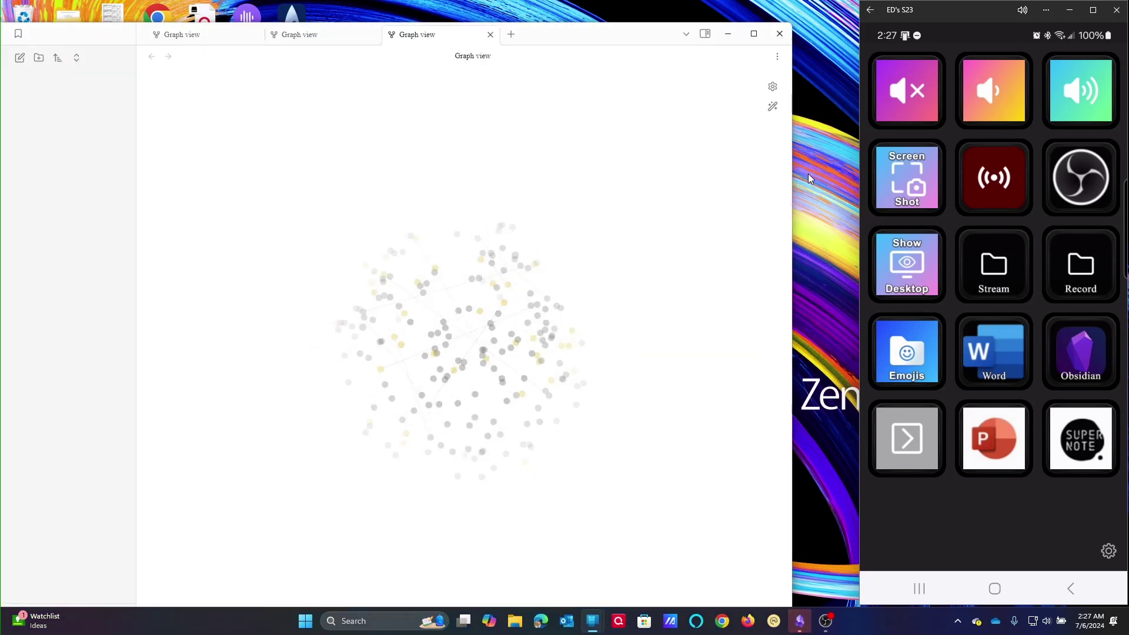
left_click(781, 37)
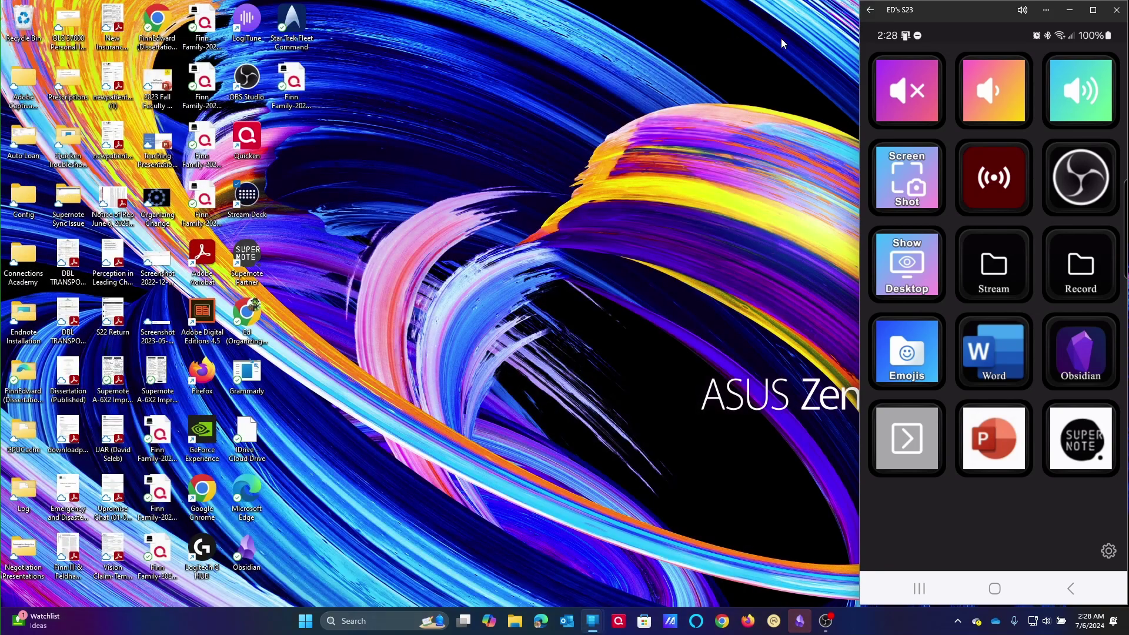